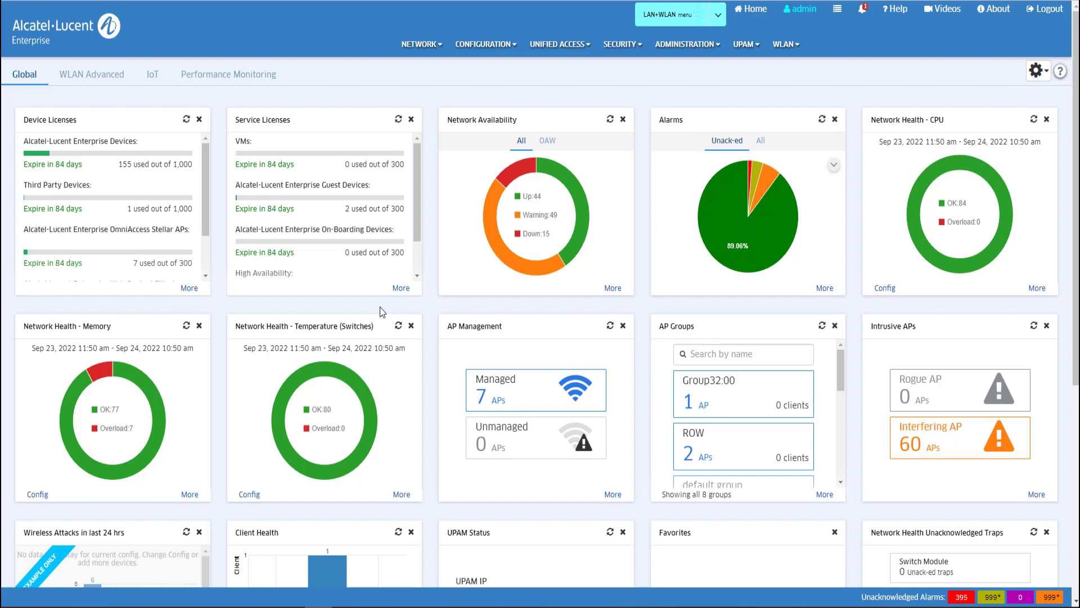
Open the NETWORK menu from the Global dashboard.
{"action": "left_click", "coordinate": [439, 54]}
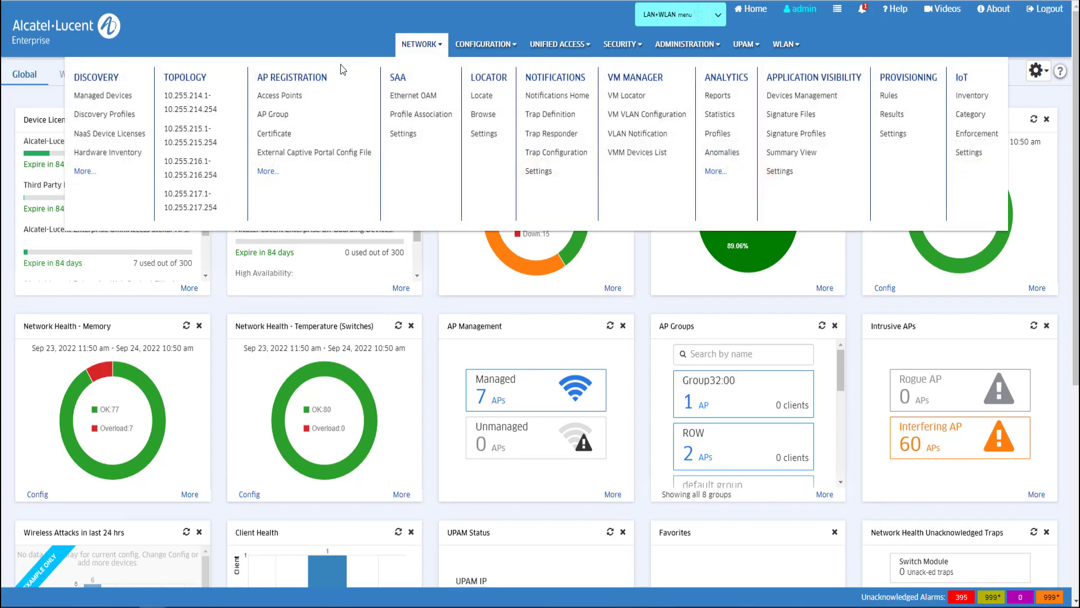
Open the AP Group list and start editing the default group.
{"action": "left_click", "coordinate": [284, 118]}
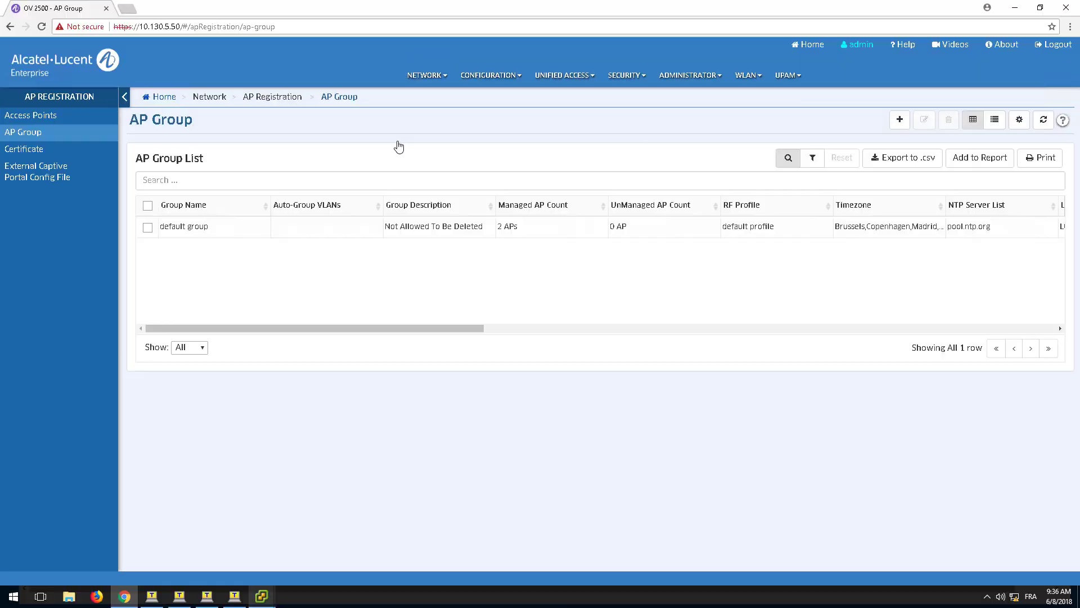
{"action": "left_click", "coordinate": [147, 227]}
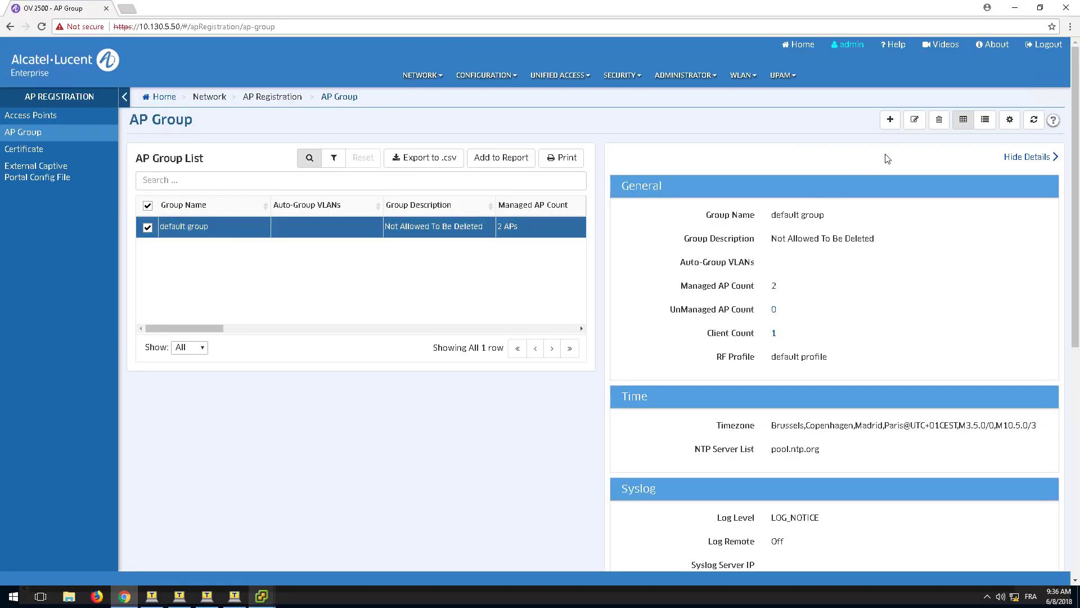
{"action": "left_click", "coordinate": [915, 120]}
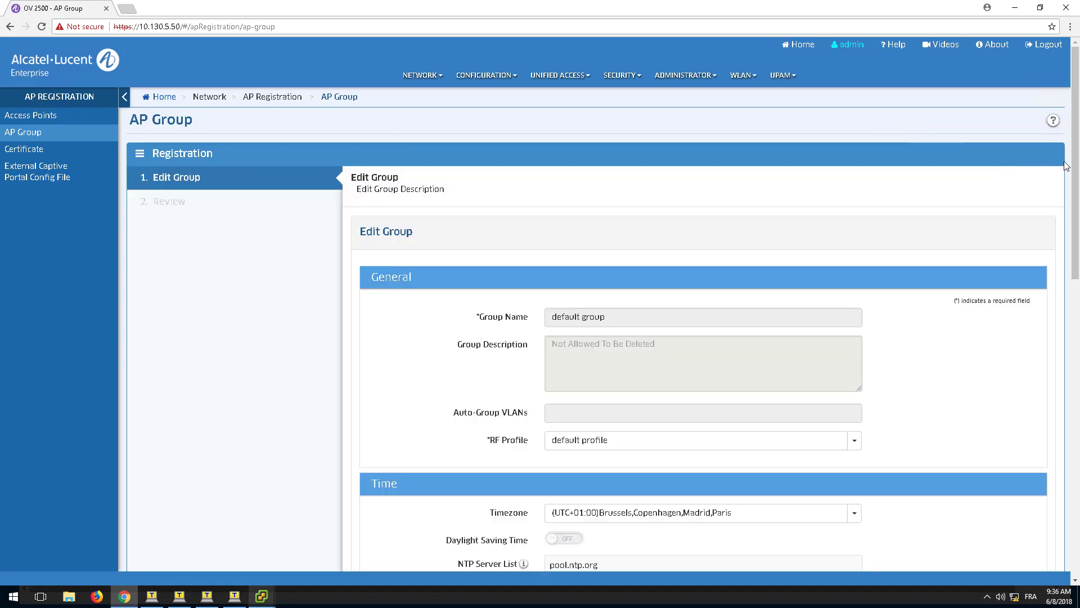
Turn AP Web on with a confirmed administrator password and commit it to the group's APs.
{"action": "left_click_drag", "start_coordinate": [1076, 162], "coordinate": [1075, 449]}
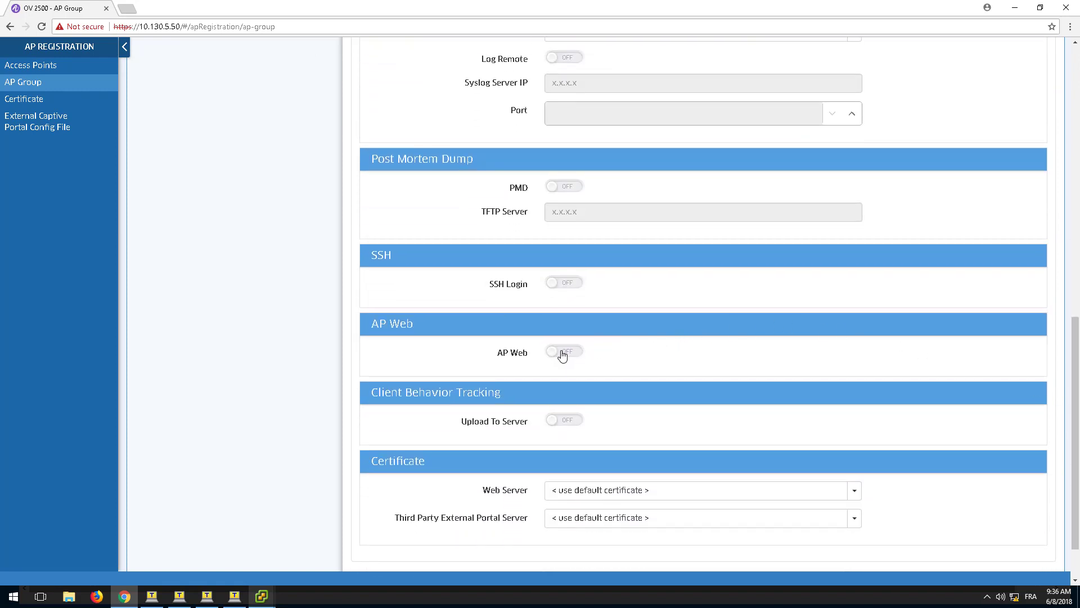
{"action": "left_click", "coordinate": [561, 355]}
{"action": "left_click", "coordinate": [559, 403]}
{"action": "type", "text": "•••••"}
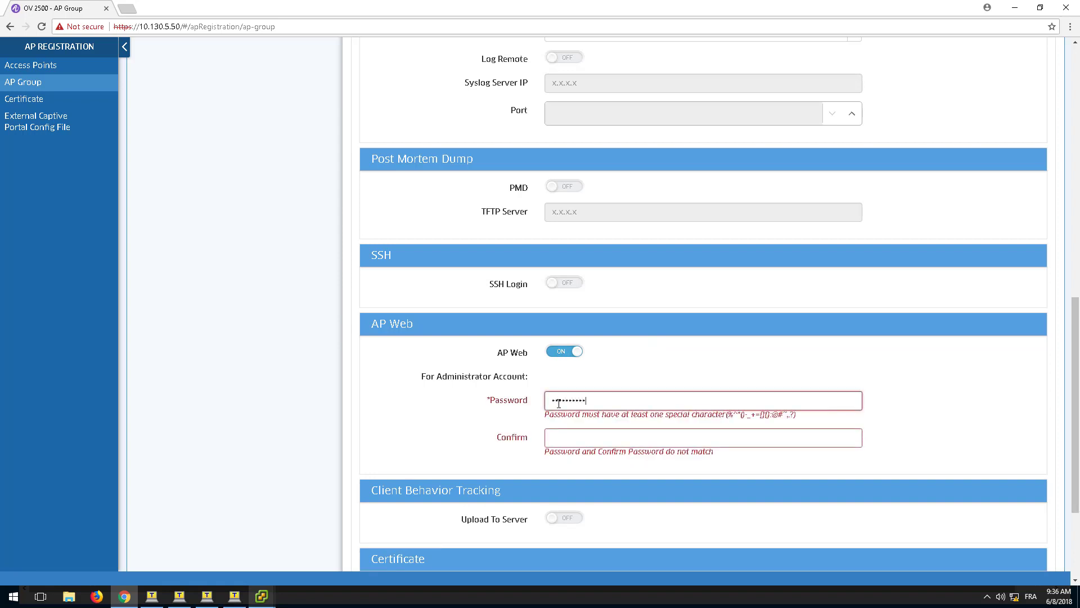
{"action": "type", "text": "@"}
{"action": "key", "text": "Tab"}
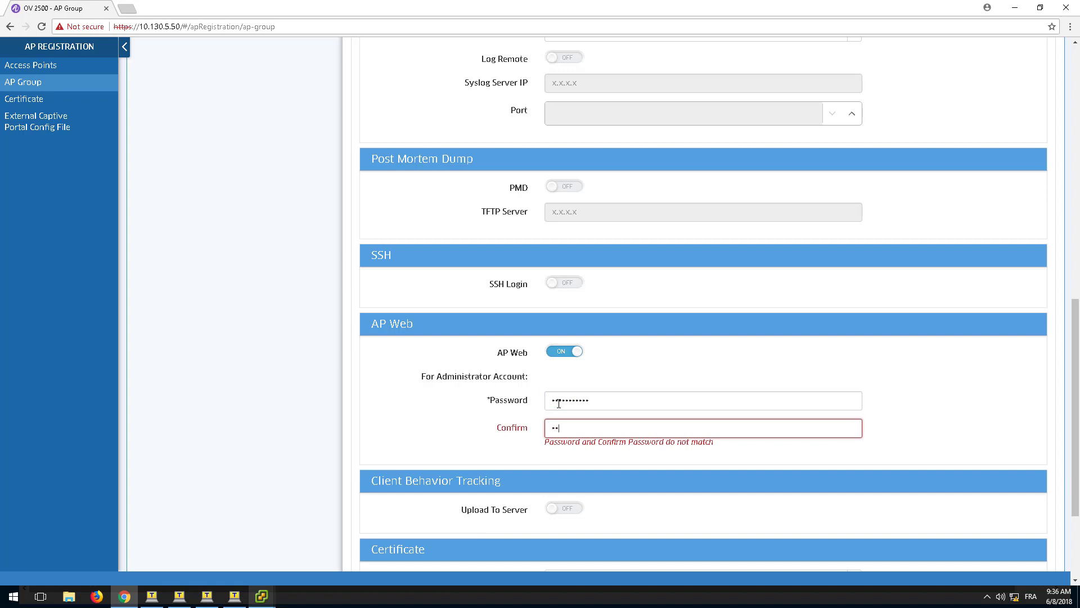
{"action": "type", "text": "••••••••••@"}
{"action": "left_click_drag", "start_coordinate": [1075, 417], "coordinate": [1075, 475]}
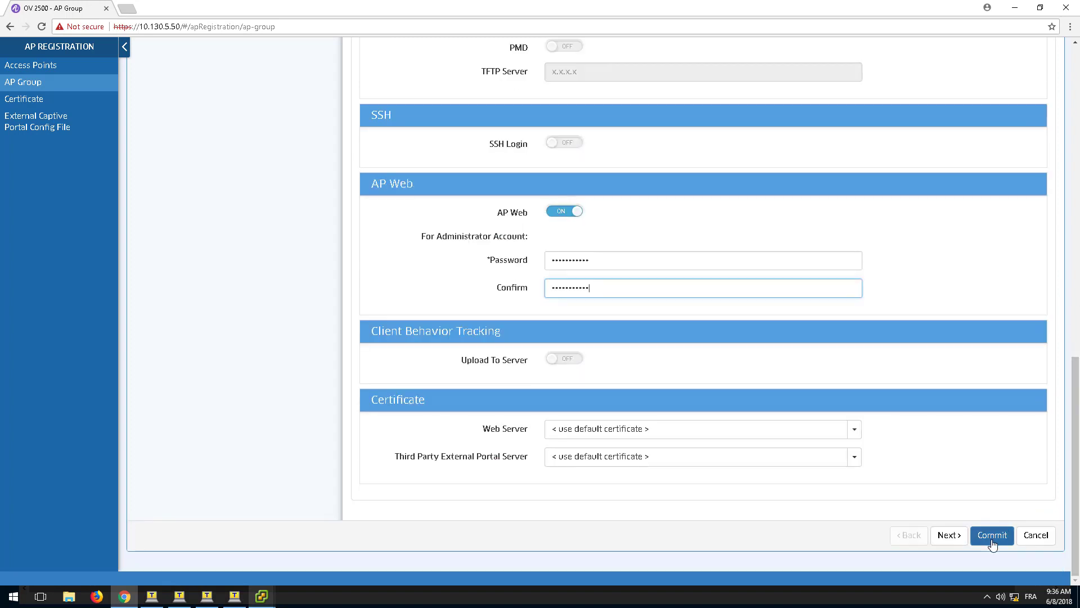
{"action": "left_click", "coordinate": [992, 535]}
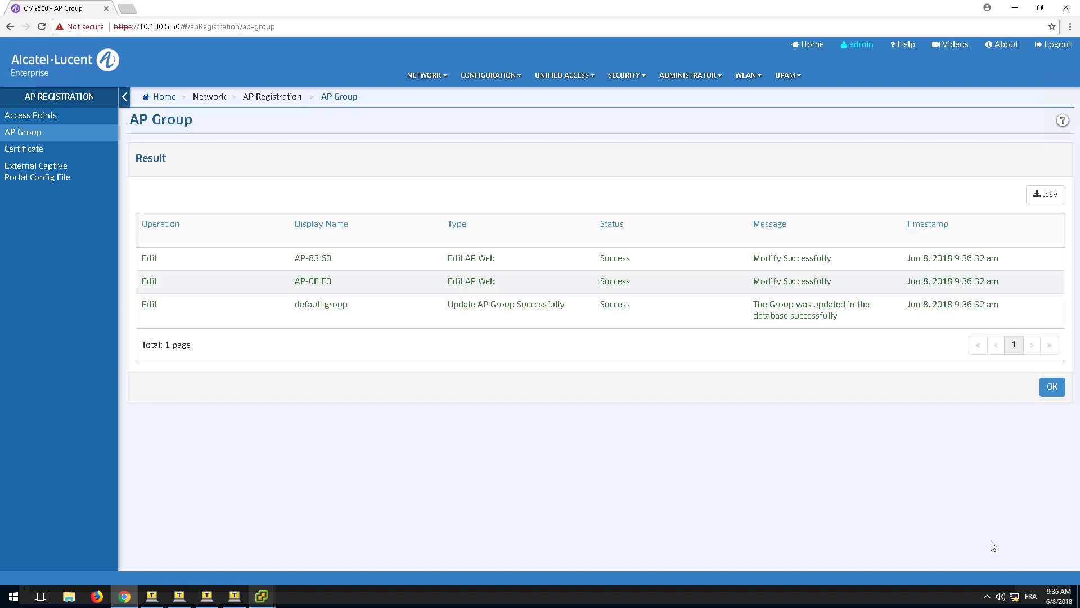
Dismiss the result summary, show the Physical Network topology, and start a new browser tab.
{"action": "left_click", "coordinate": [1052, 388]}
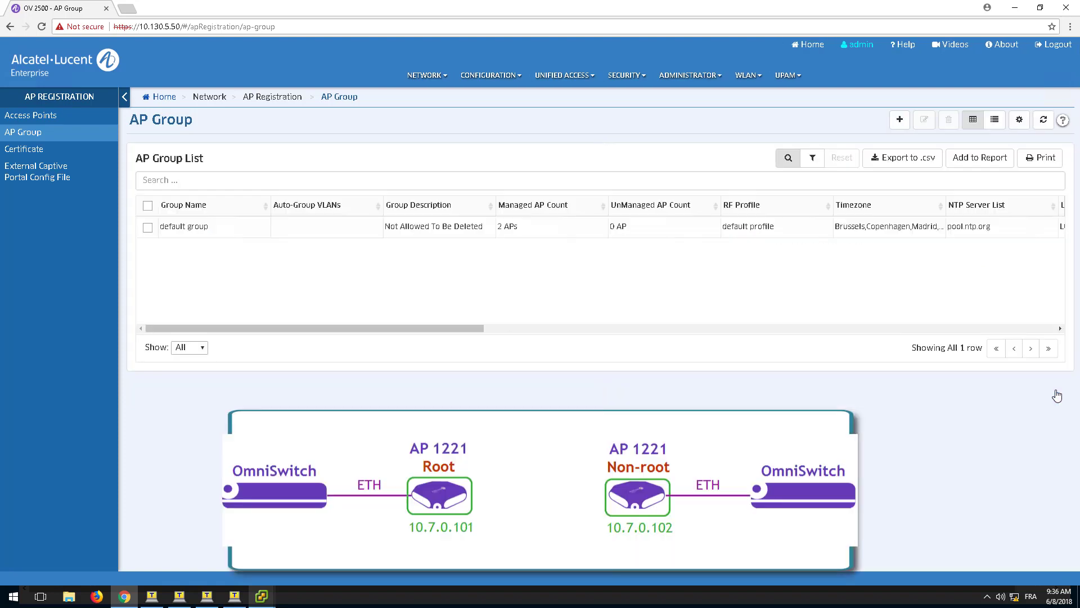
{"action": "left_click", "coordinate": [428, 79]}
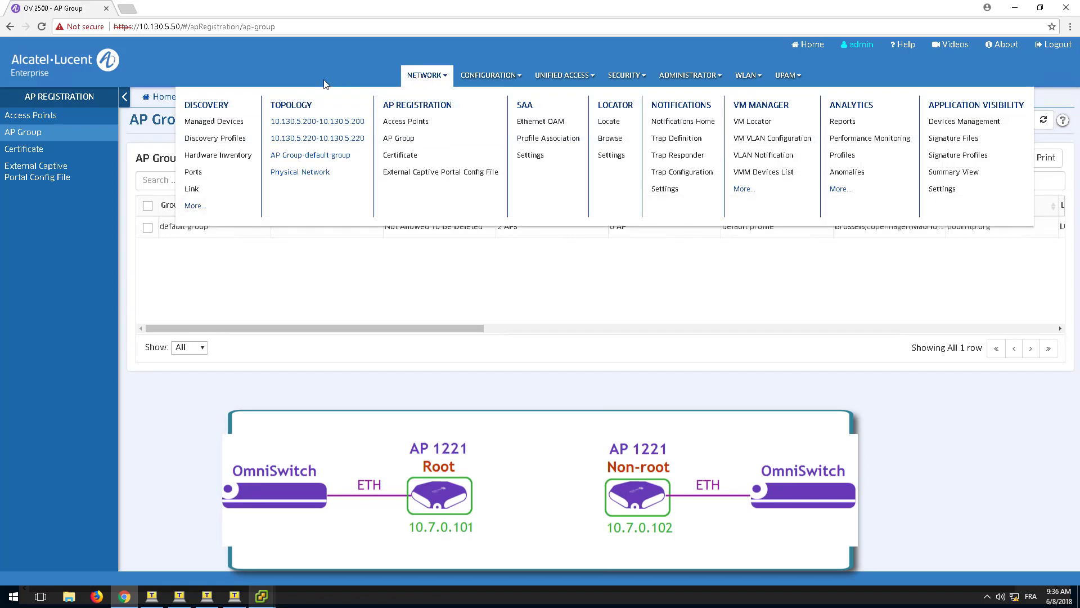
{"action": "left_click", "coordinate": [289, 110]}
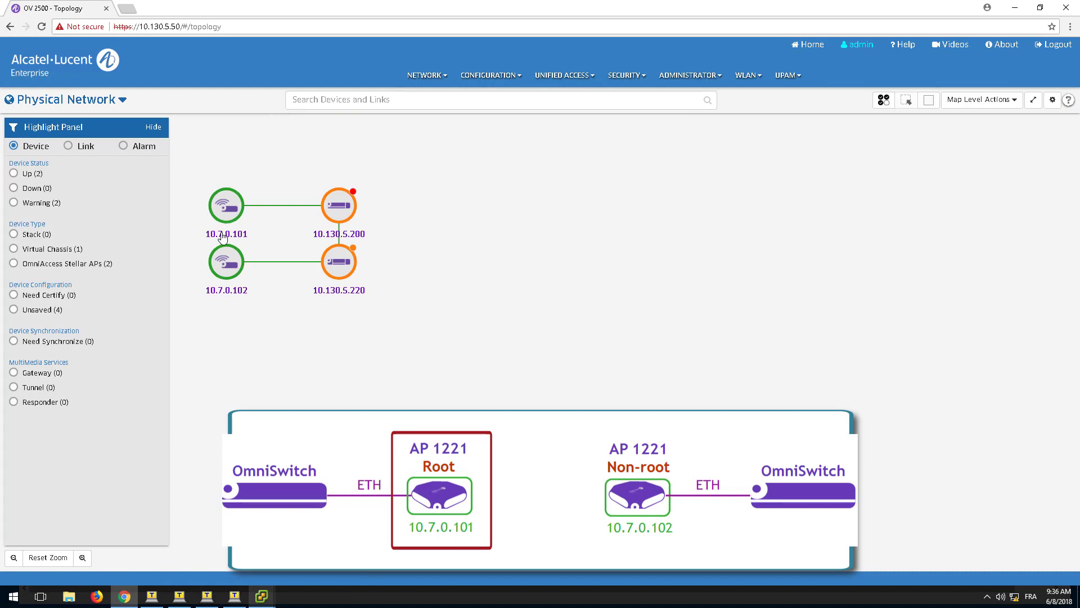
{"action": "left_click", "coordinate": [128, 9]}
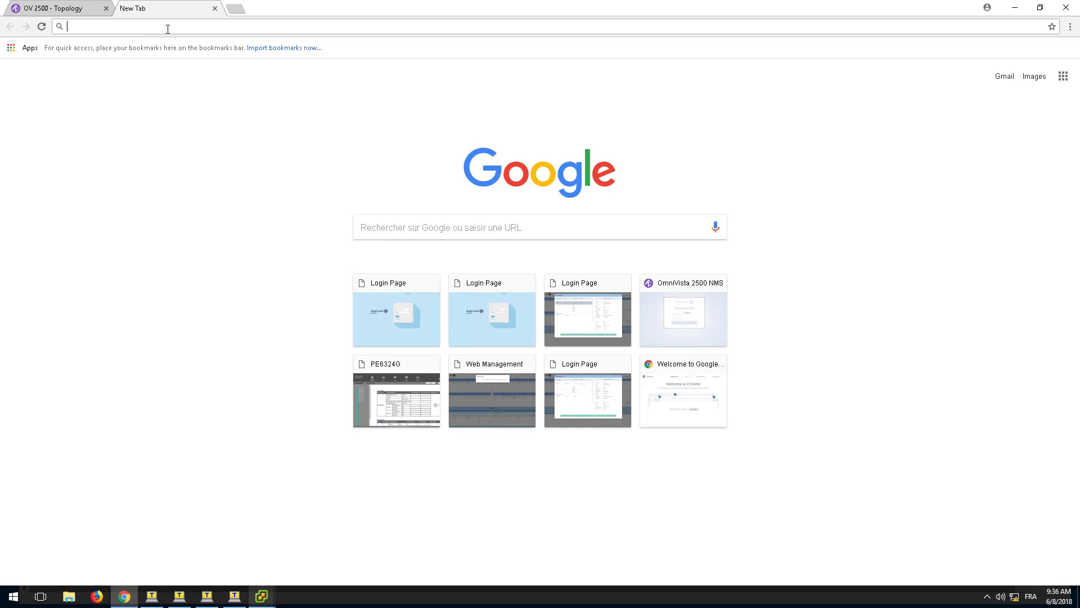
Load the AP login page at 10.7.0.101:8080.
{"action": "type", "text": "10.7."}
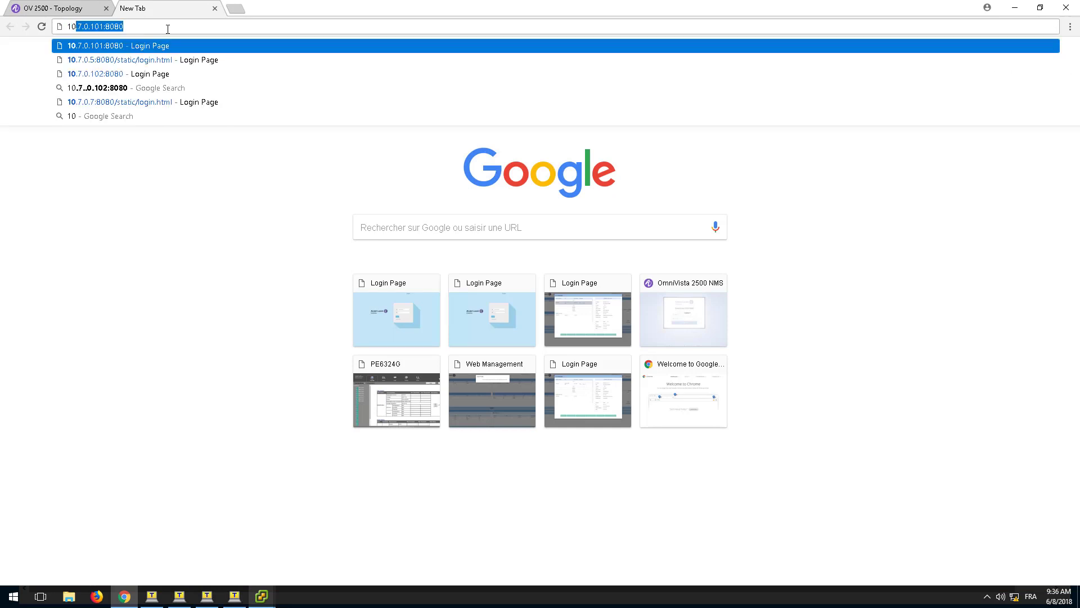
{"action": "type", "text": "0.10"}
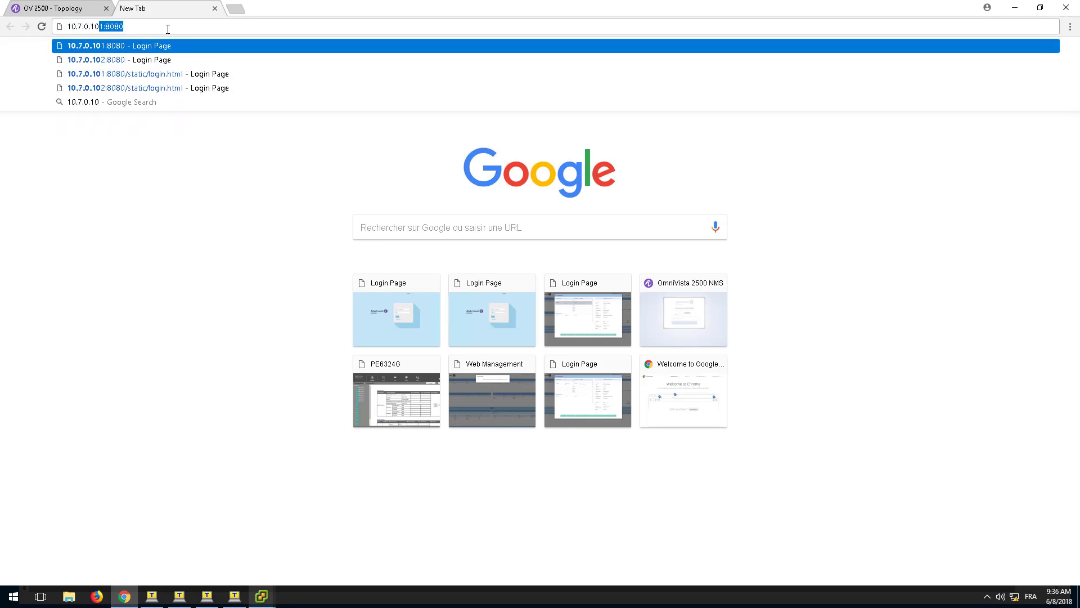
{"action": "type", "text": "1:8080"}
{"action": "key", "text": "Return"}
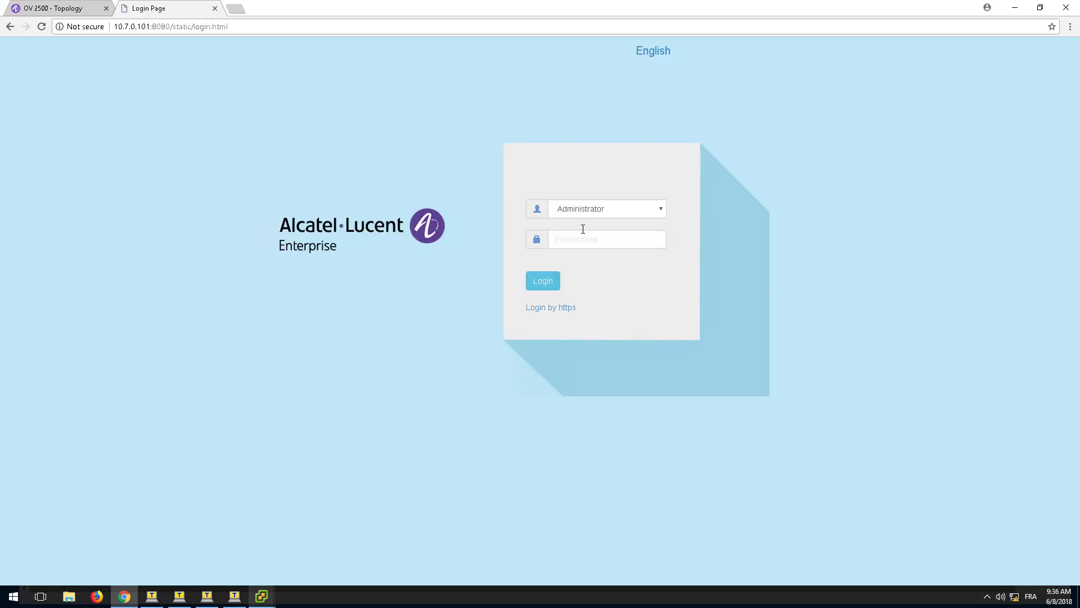
Log in to AP 10.7.0.101 as Administrator and open AP Interface Configuration under Network.
{"action": "left_click", "coordinate": [581, 239]}
{"action": "type", "text": "*********"}
{"action": "key", "text": "Return"}
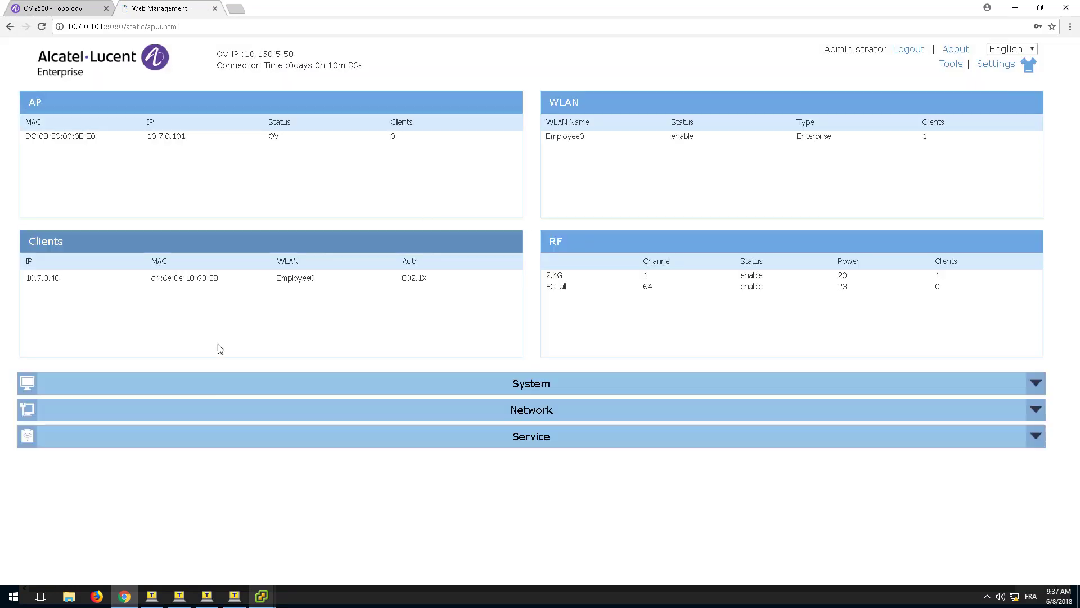
{"action": "left_click", "coordinate": [220, 419]}
{"action": "scroll", "coordinate": [225, 422], "scroll_direction": "down", "scroll_amount": 1}
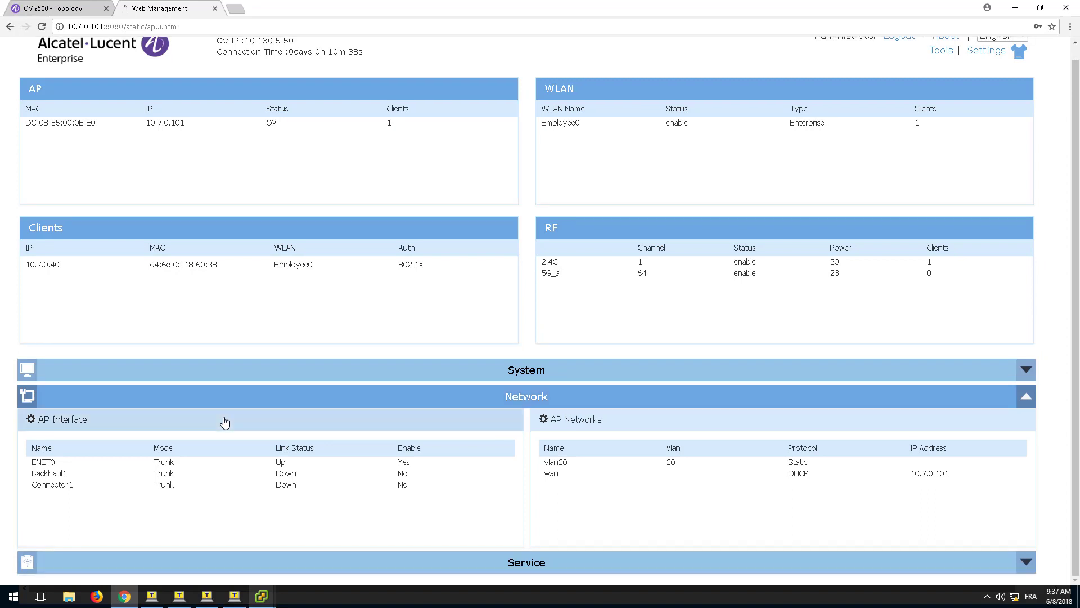
{"action": "left_click", "coordinate": [61, 421]}
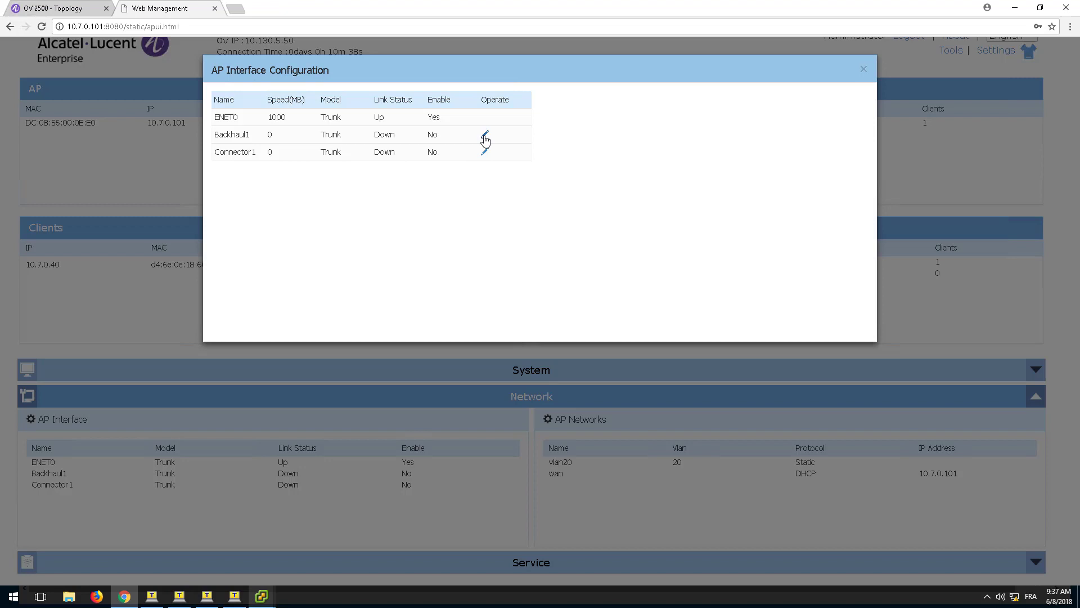
Edit Backhaul1 with SSID Mesh-SSID on the 5G band.
{"action": "left_click", "coordinate": [485, 137]}
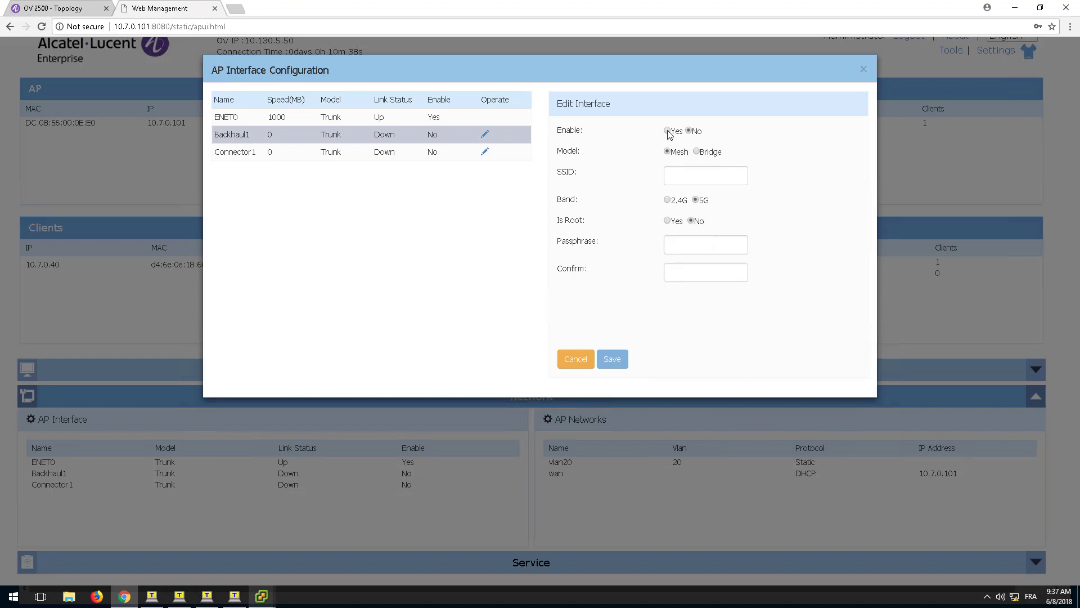
{"action": "left_click", "coordinate": [676, 175]}
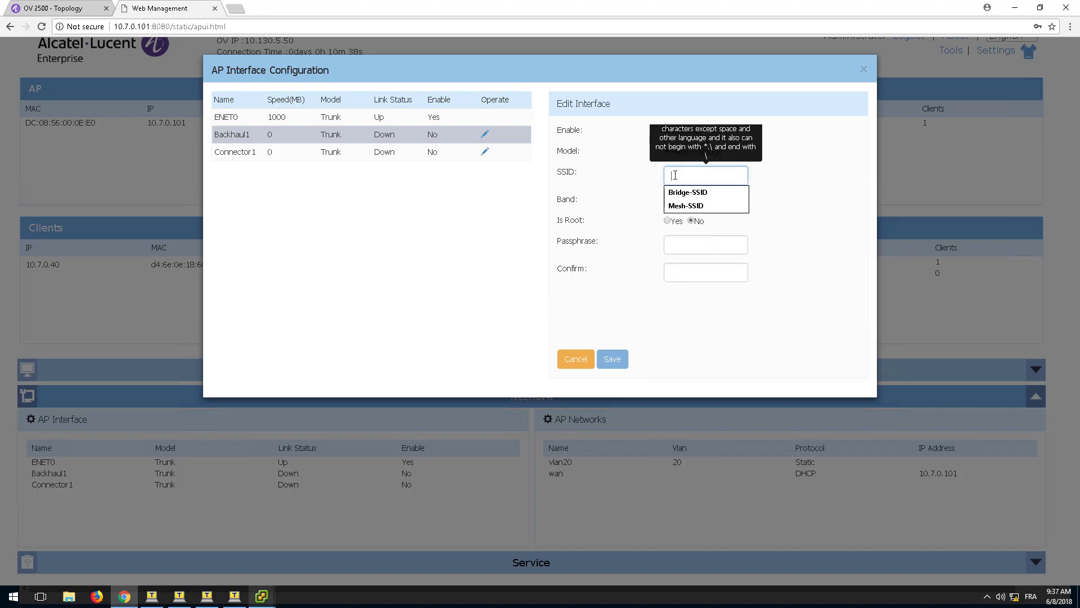
{"action": "type", "text": "Mesh-SSID"}
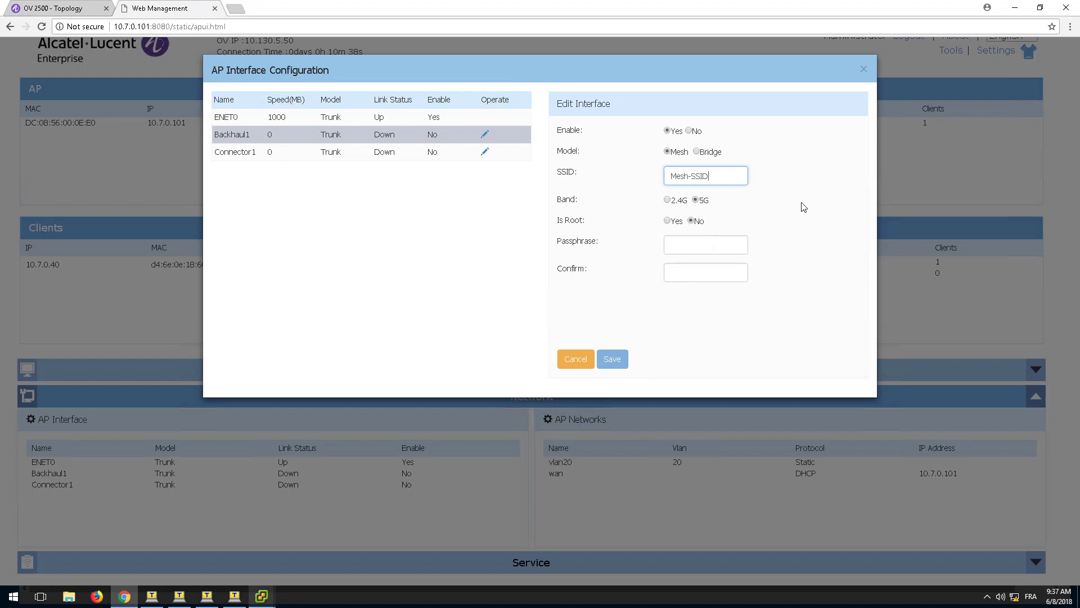
{"action": "left_click", "coordinate": [804, 207]}
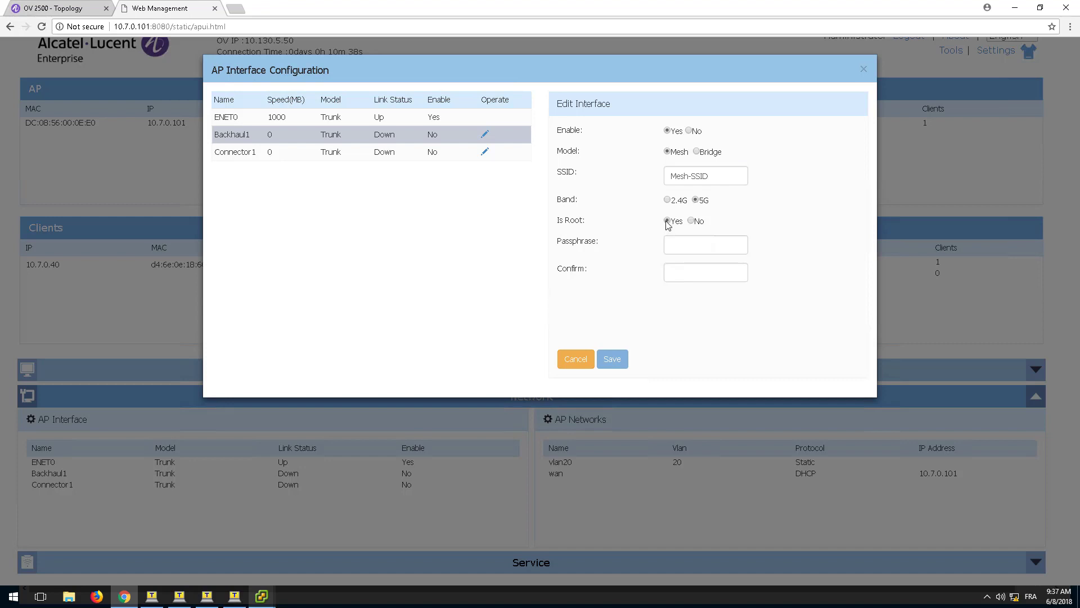
Enter and confirm the mesh passphrase, then save Backhaul1 as the root link.
{"action": "left_click", "coordinate": [684, 244]}
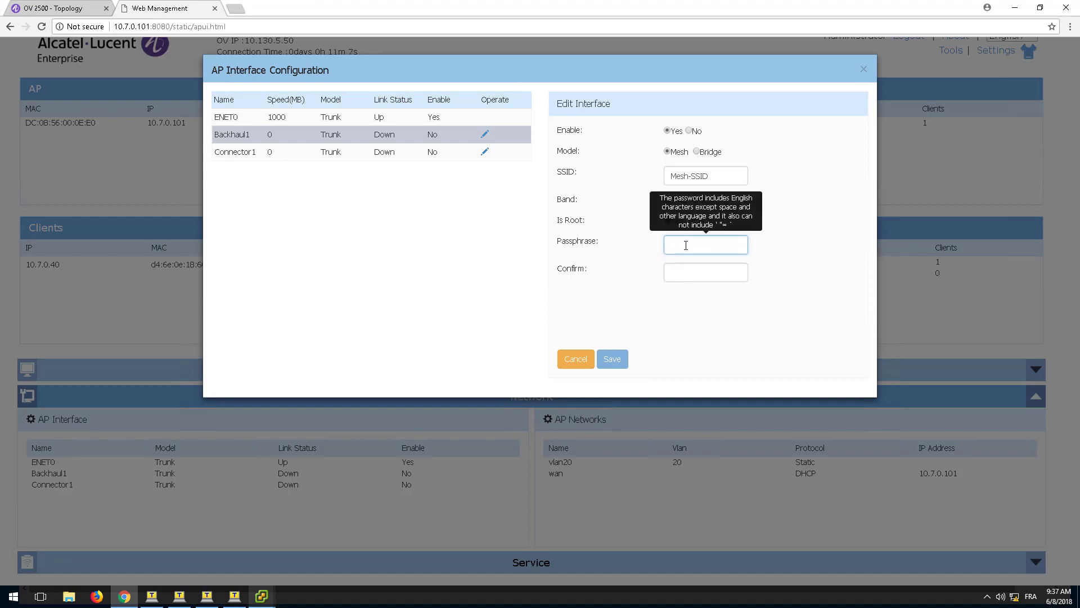
{"action": "type", "text": "•••••••"}
{"action": "key", "text": "Tab"}
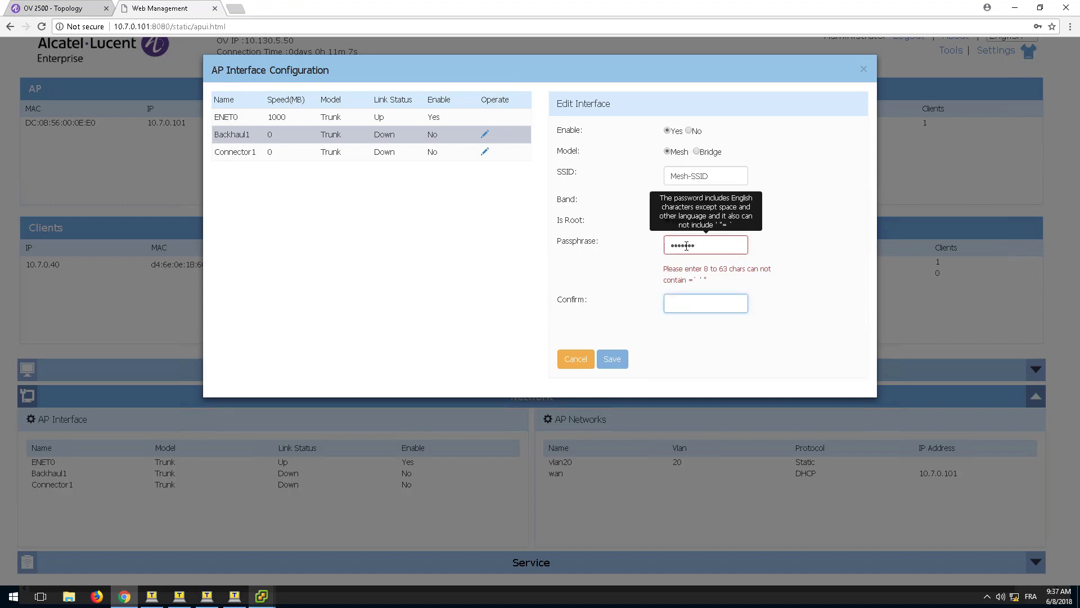
{"action": "left_click", "coordinate": [698, 244]}
{"action": "type", "text": "••"}
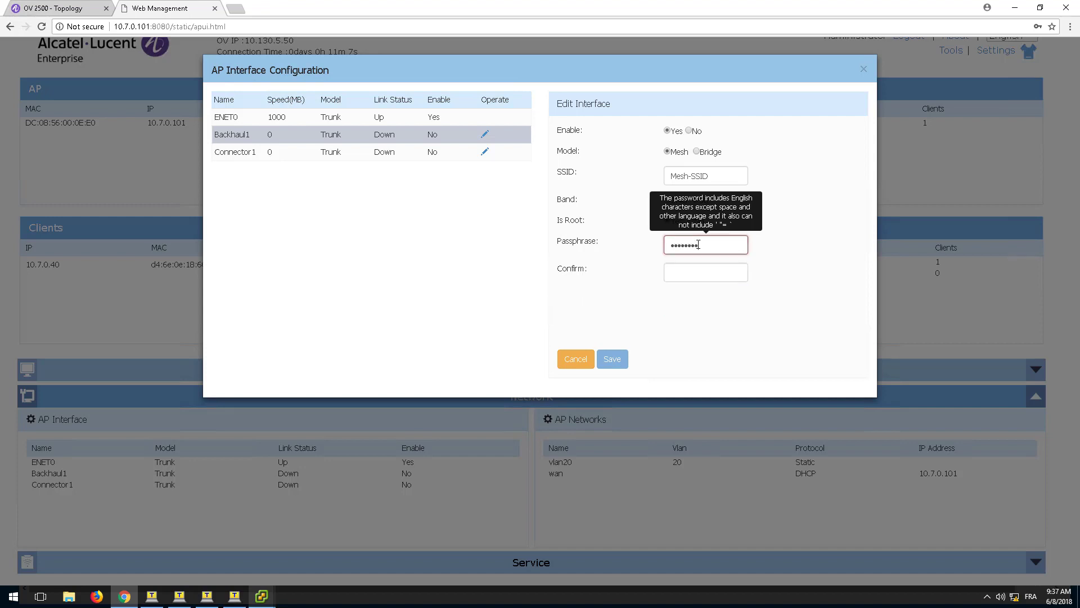
{"action": "left_click", "coordinate": [683, 275]}
{"action": "type", "text": "••••••••••"}
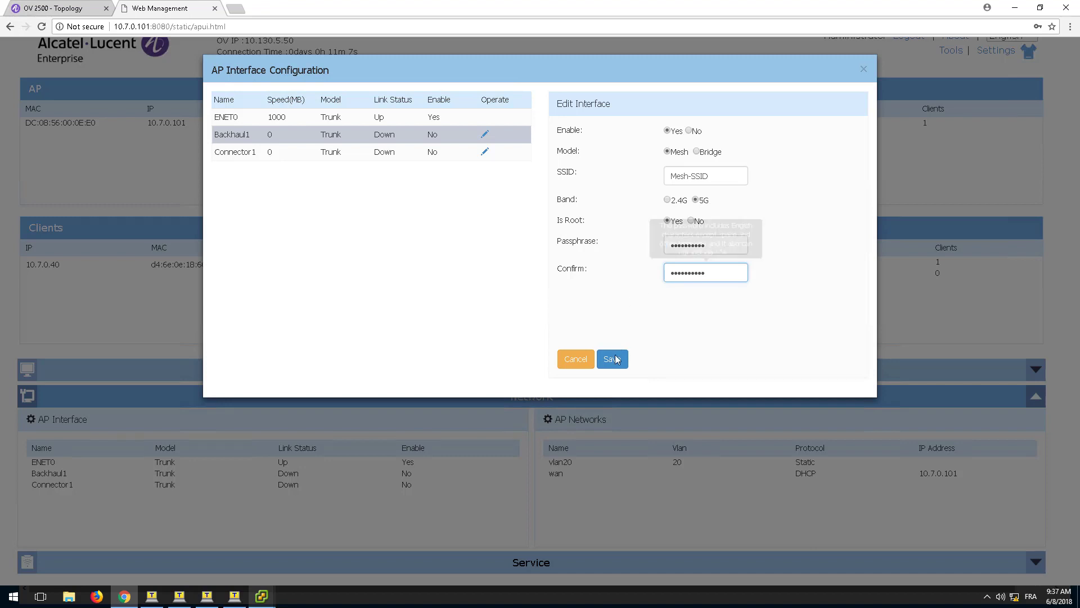
{"action": "left_click", "coordinate": [613, 360]}
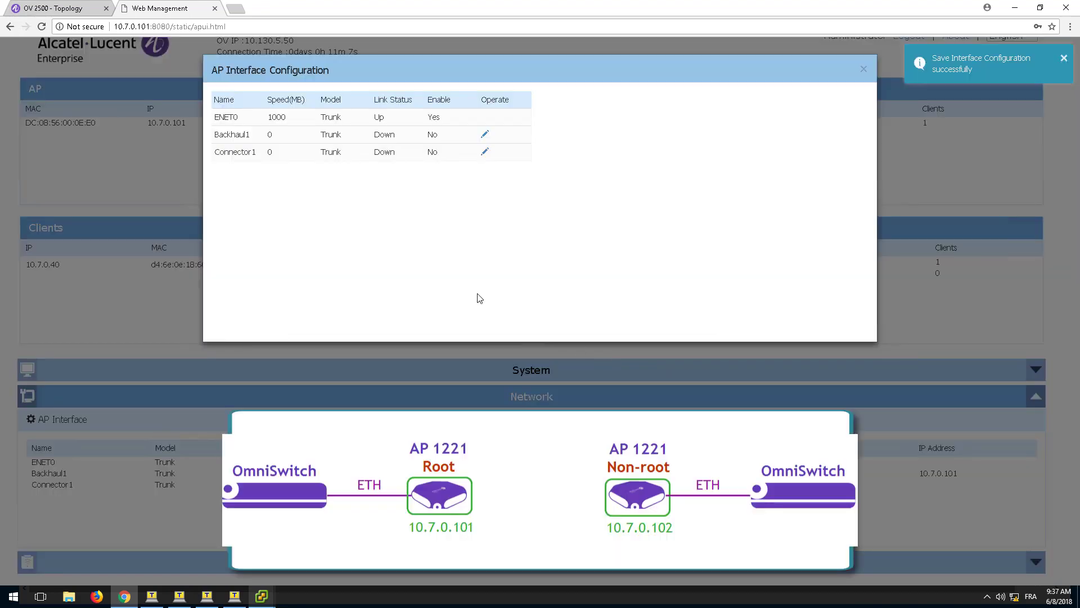
{"action": "left_click", "coordinate": [72, 10]}
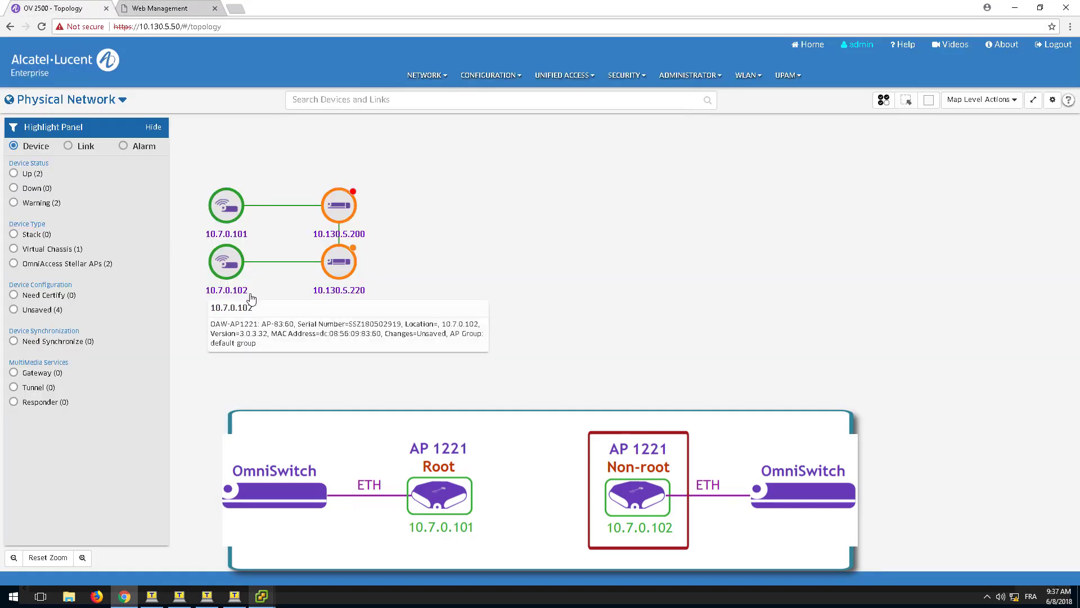
Open 10.7.0.102:8080 in a new tab and log in as Administrator.
{"action": "left_click", "coordinate": [241, 9]}
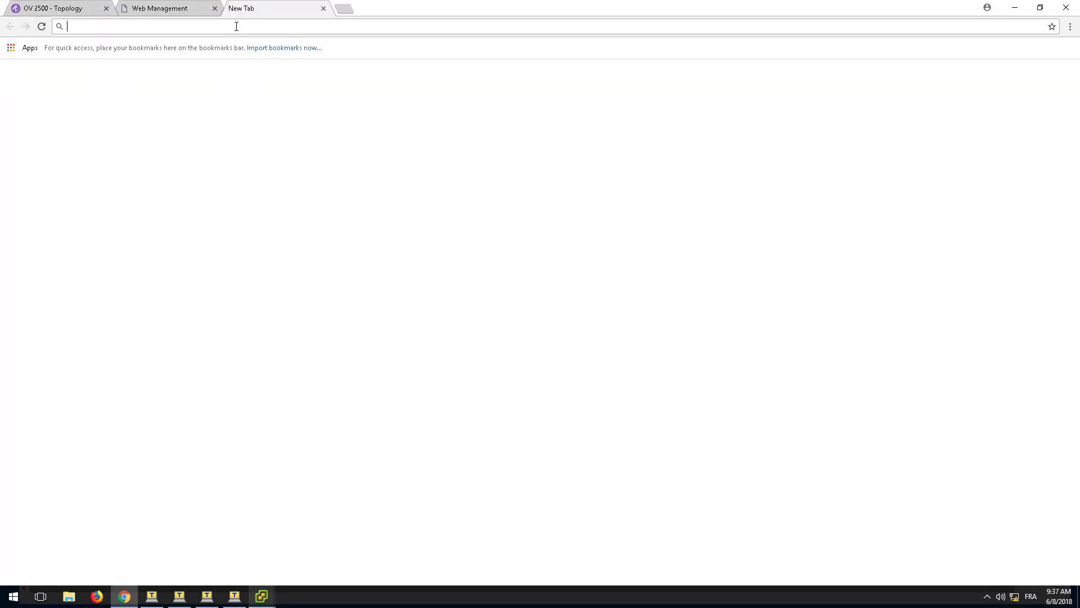
{"action": "type", "text": "10."}
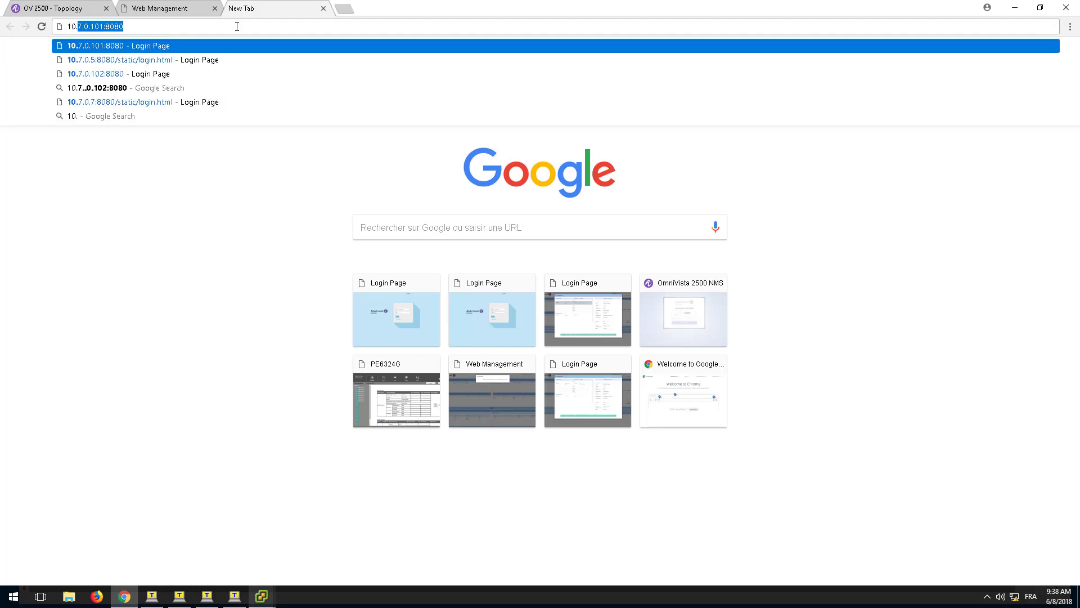
{"action": "type", "text": "7.0.102"}
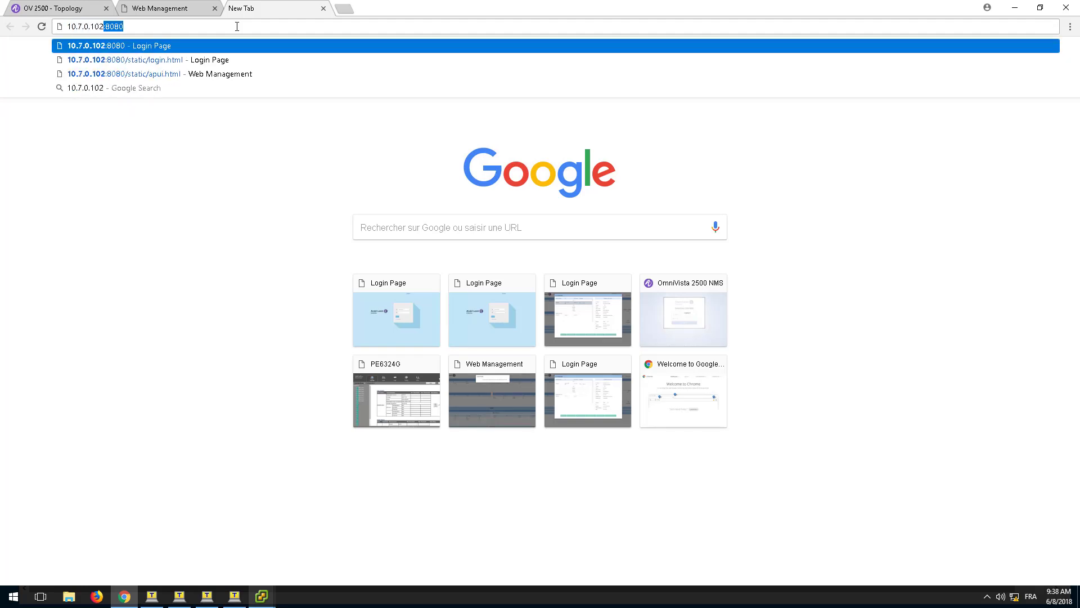
{"action": "type", "text": ":8080"}
{"action": "key", "text": "Return"}
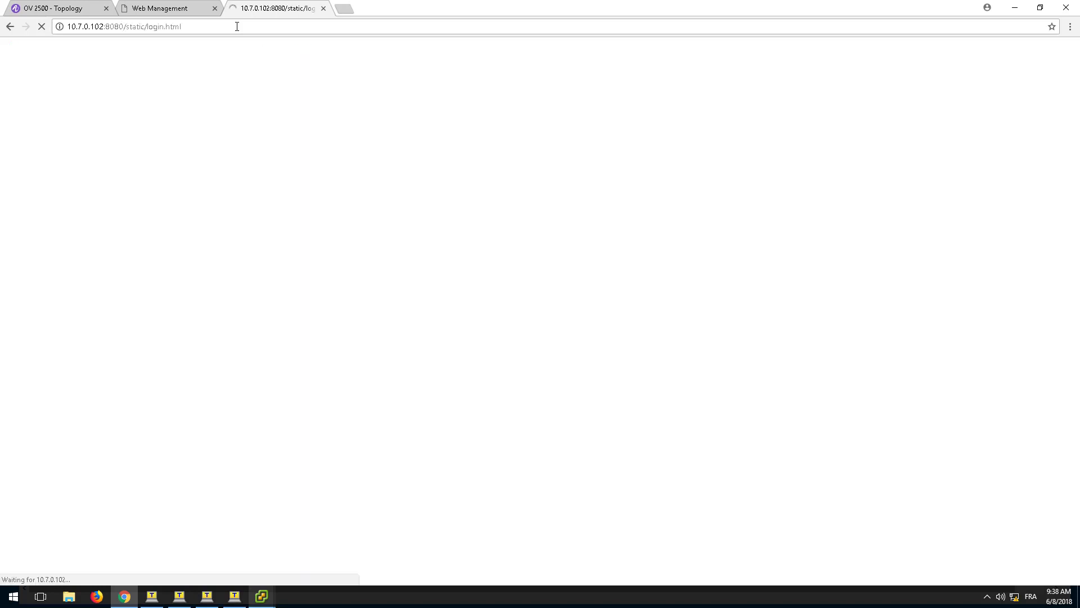
{"action": "left_click", "coordinate": [565, 242]}
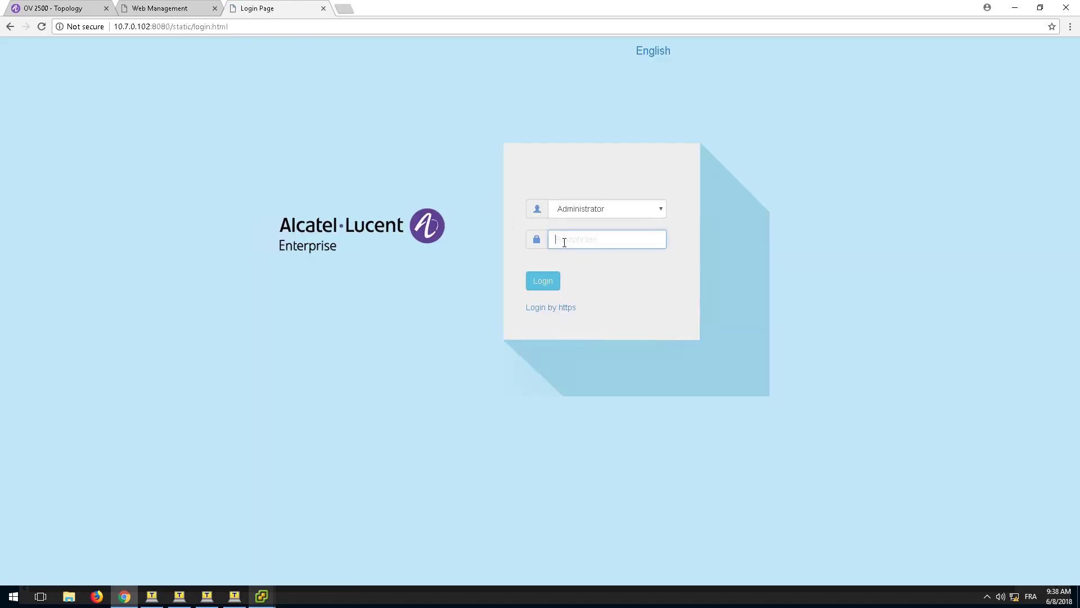
{"action": "type", "text": "*********"}
{"action": "key", "text": "Return"}
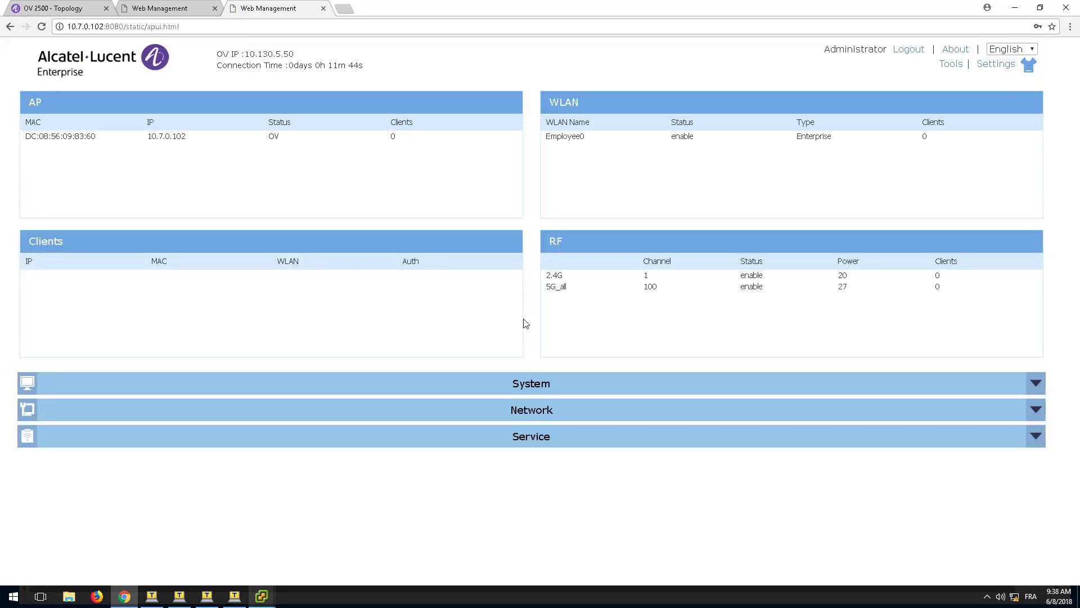
Open AP Interface, enable Backhaul1, and set its mesh SSID to Mesh-SSID.
{"action": "left_click", "coordinate": [525, 415]}
{"action": "scroll", "coordinate": [133, 405], "scroll_direction": "down", "scroll_amount": 1}
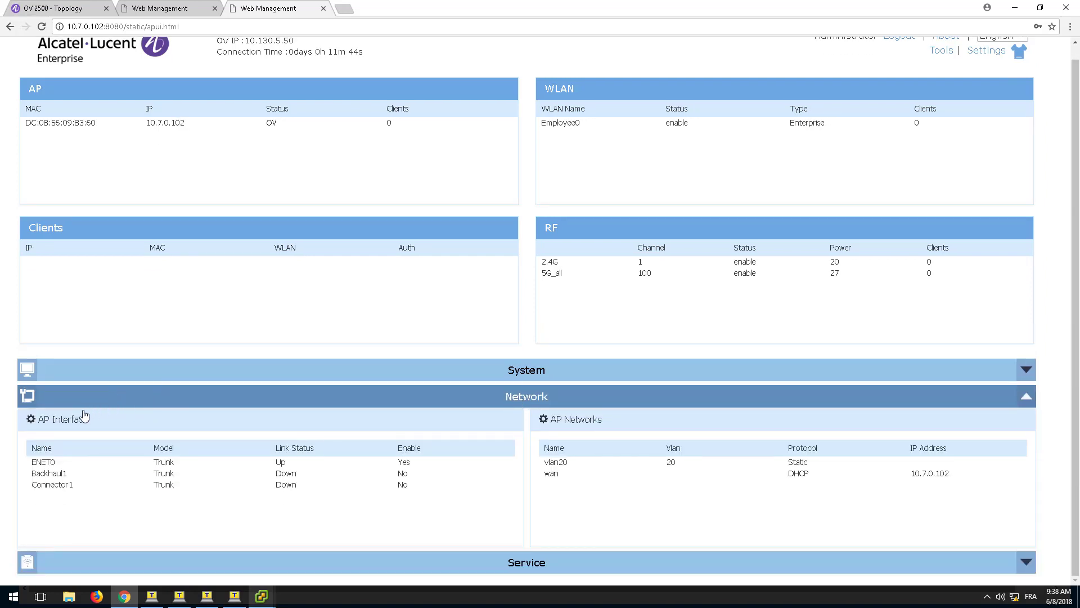
{"action": "left_click", "coordinate": [64, 424]}
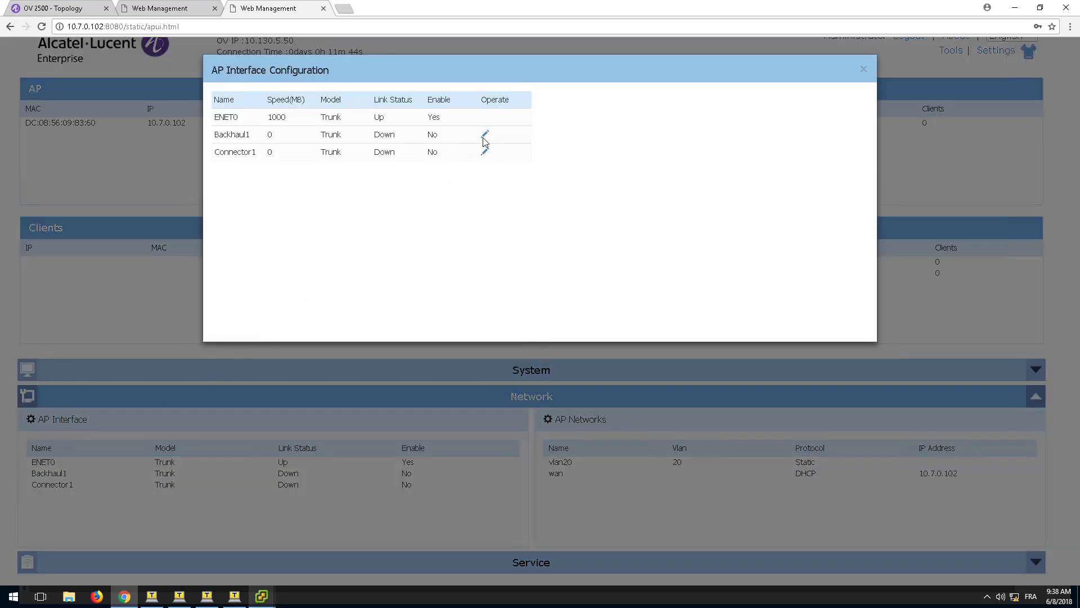
{"action": "left_click", "coordinate": [485, 136]}
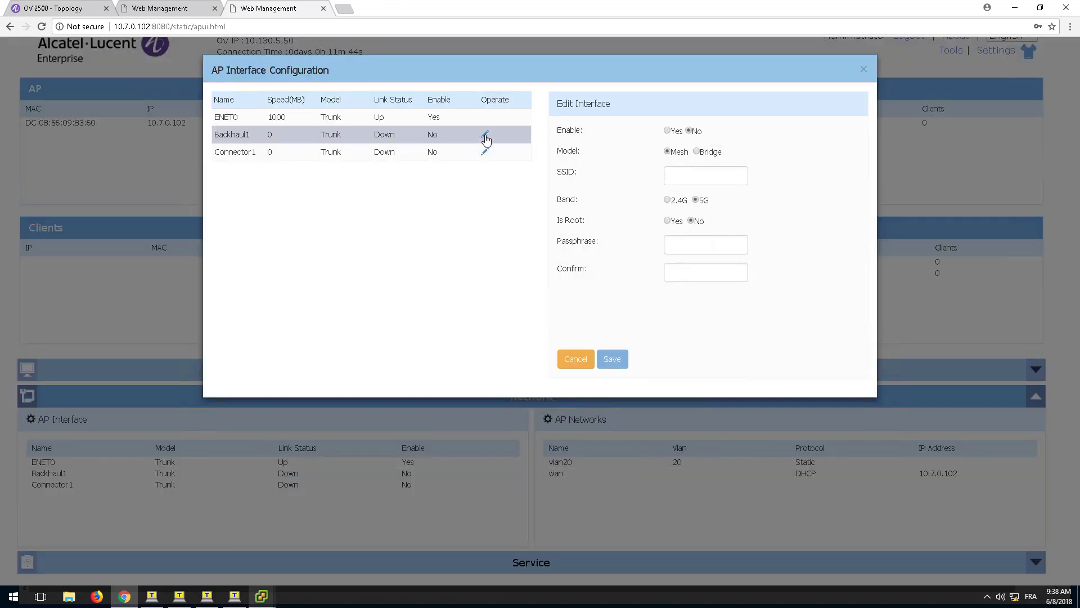
{"action": "left_click", "coordinate": [668, 130]}
{"action": "left_click", "coordinate": [672, 175]}
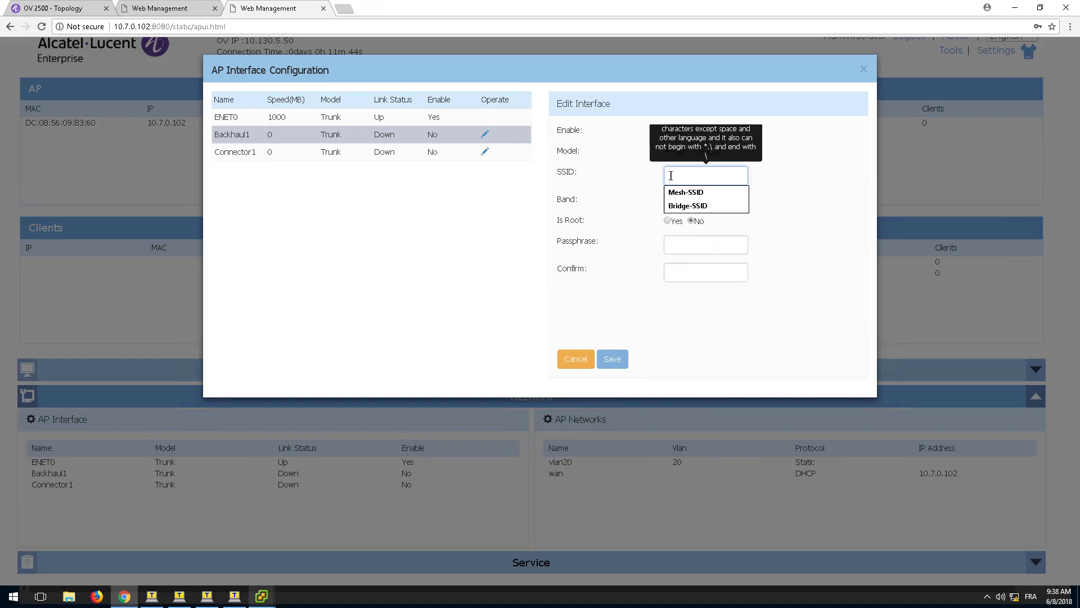
{"action": "type", "text": "Mesh-SSID"}
{"action": "left_click", "coordinate": [802, 187]}
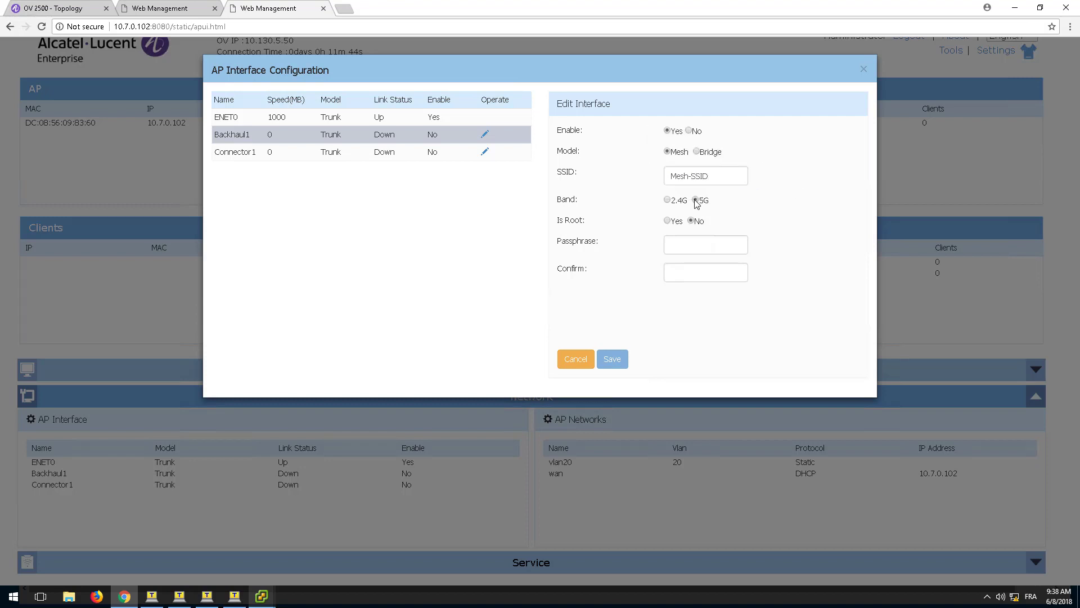
Enter and confirm the mesh passphrase, then save Backhaul1 as a non-root link.
{"action": "left_click", "coordinate": [682, 243]}
{"action": "type", "text": "1234"}
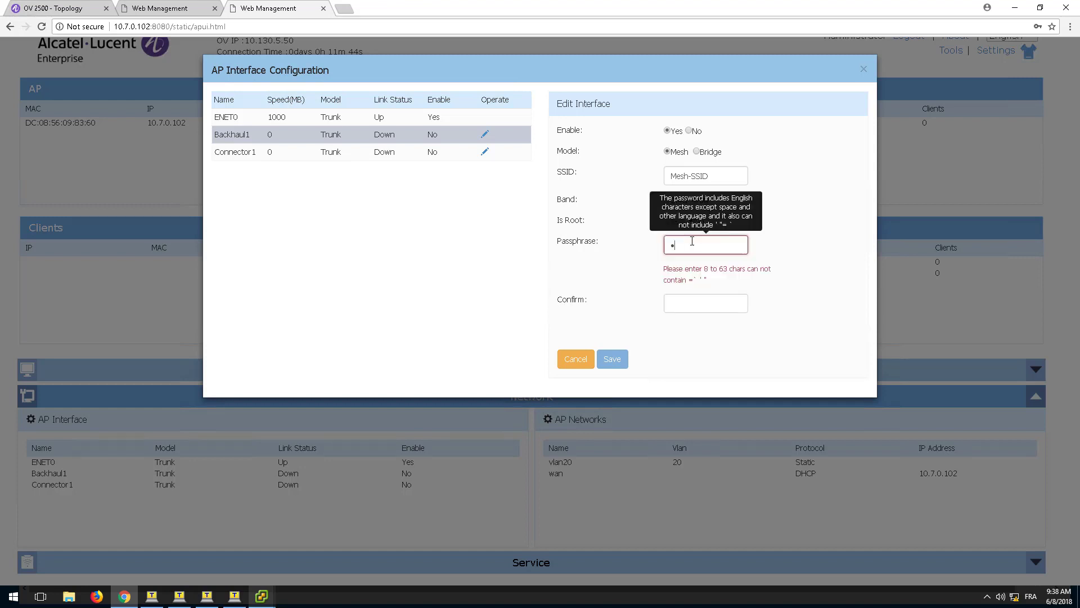
{"action": "type", "text": "567890"}
{"action": "key", "text": "Tab"}
{"action": "type", "text": "123456789"}
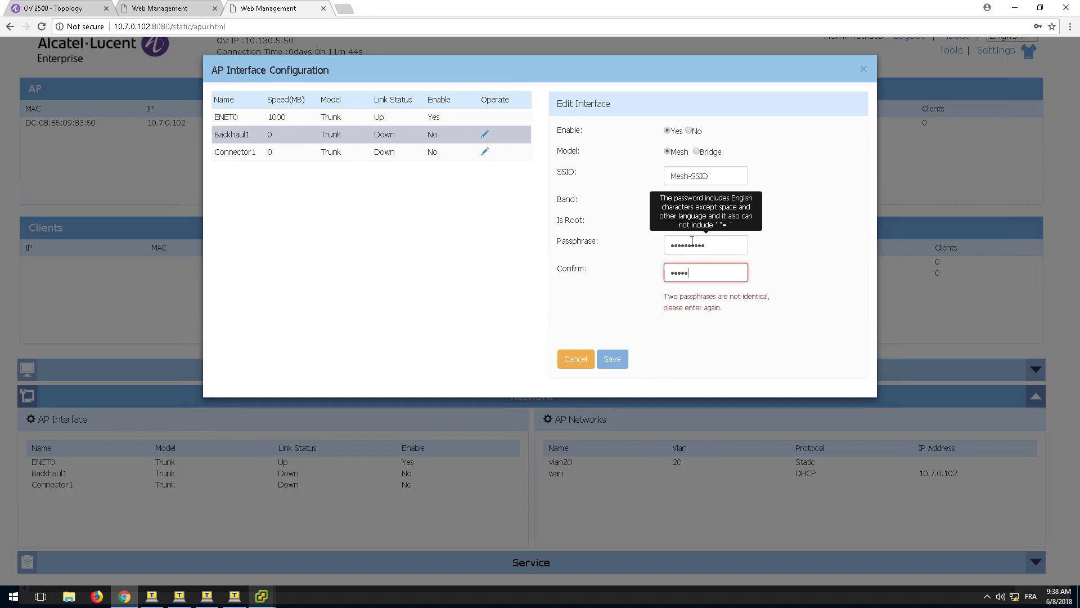
{"action": "type", "text": "0"}
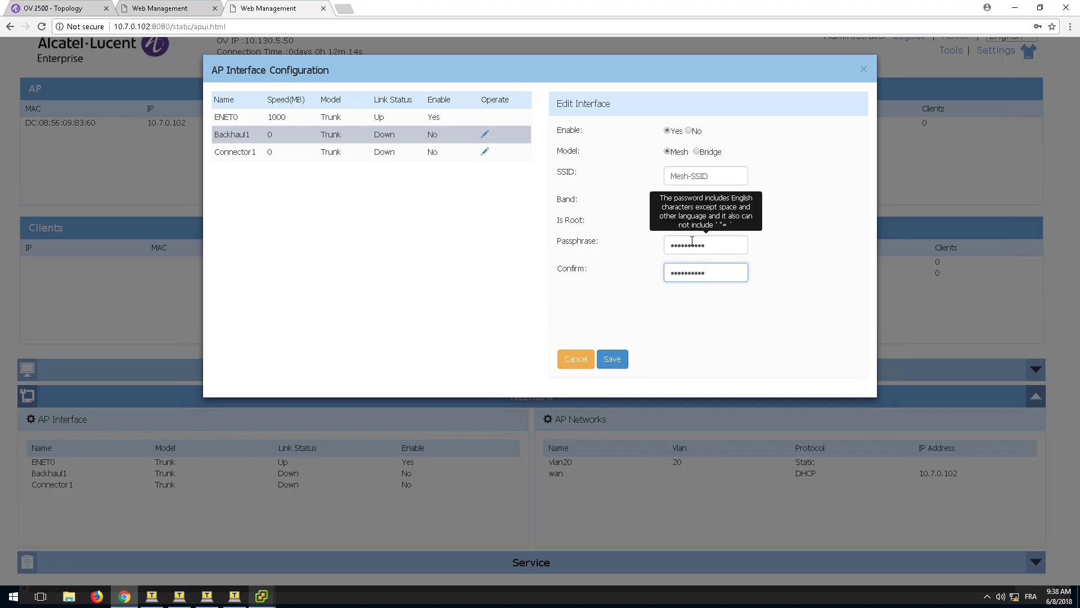
{"action": "left_click", "coordinate": [611, 360]}
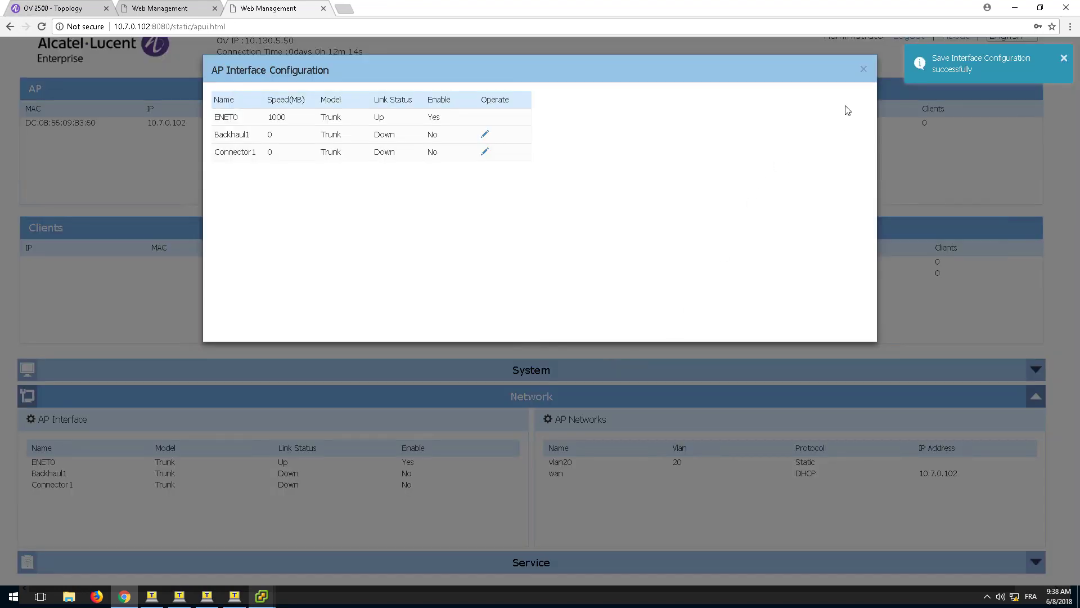
Close the dialog and view Backhaul1 details on AP 10.7.0.101 under AP Interface.
{"action": "left_click", "coordinate": [863, 70]}
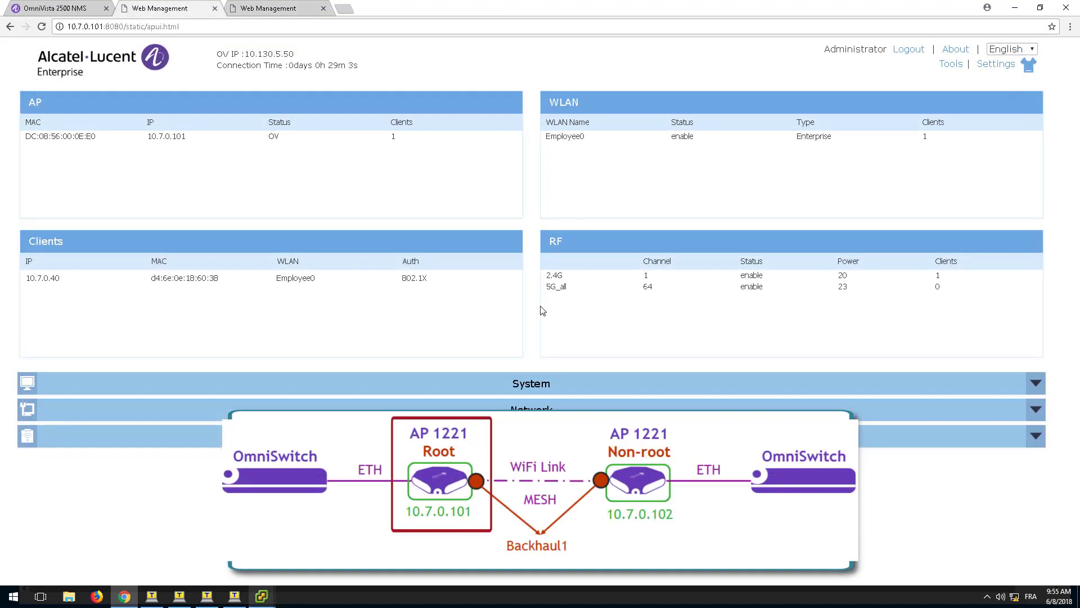
{"action": "left_click", "coordinate": [531, 408]}
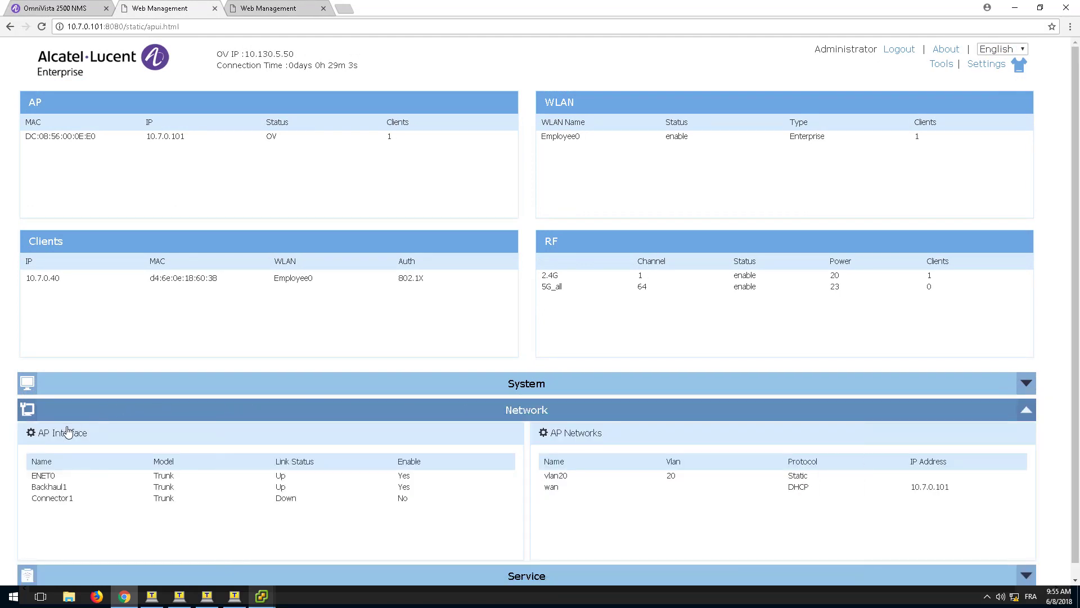
{"action": "left_click", "coordinate": [65, 436]}
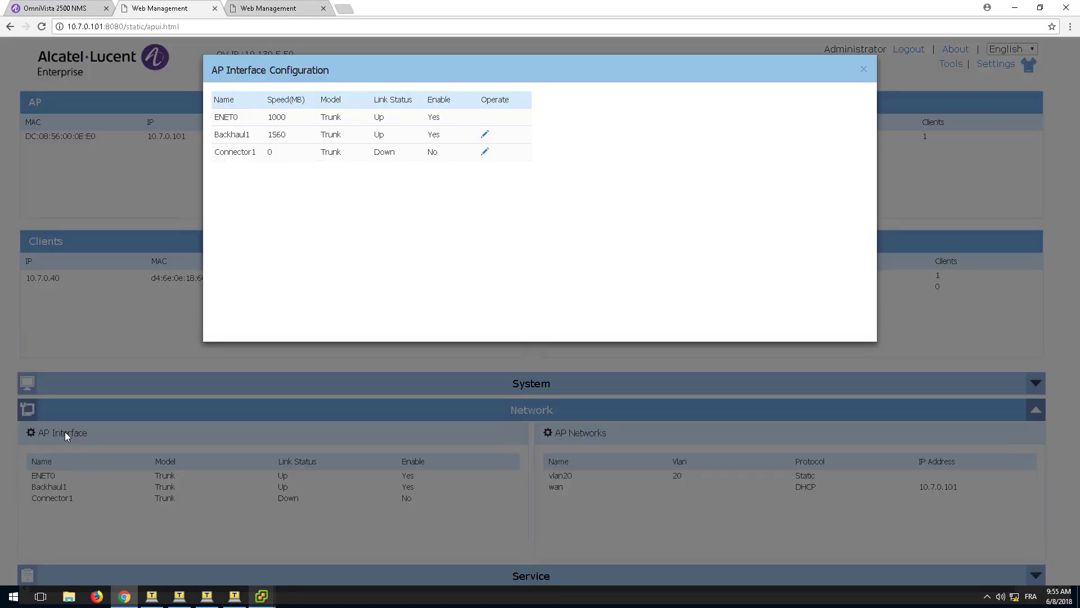
{"action": "left_click", "coordinate": [230, 135]}
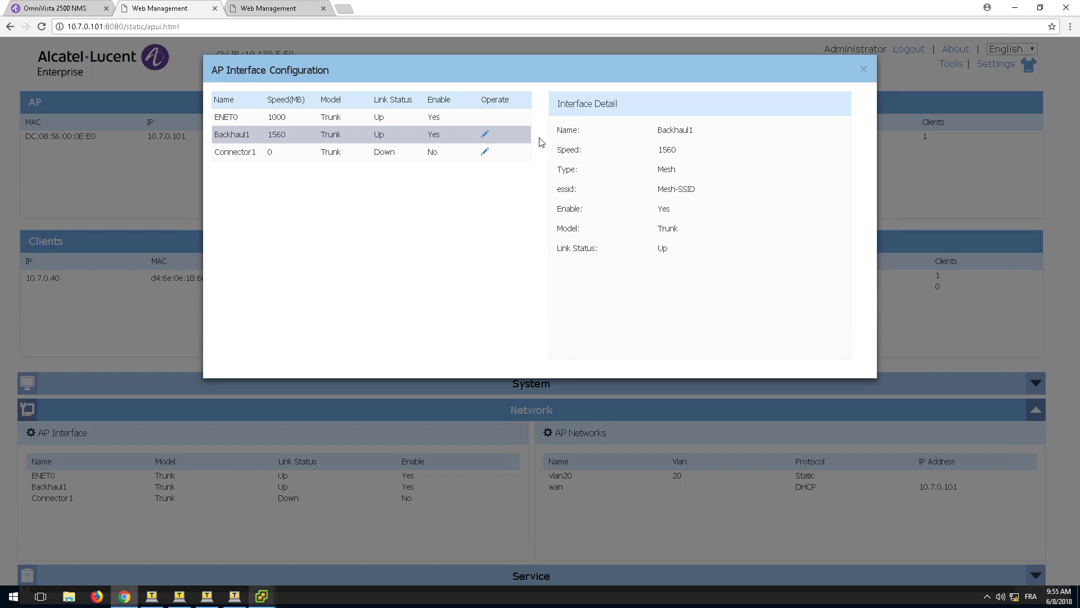
On the 10.7.0.102 tab, open AP Interface and view Backhaul1's details.
{"action": "left_click", "coordinate": [258, 6]}
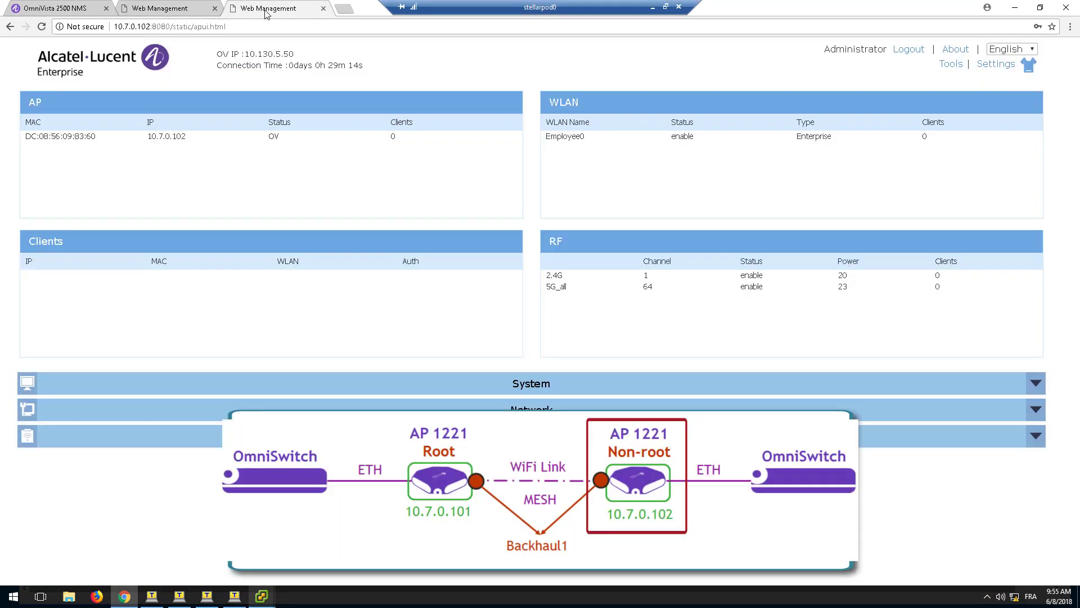
{"action": "left_click", "coordinate": [171, 413]}
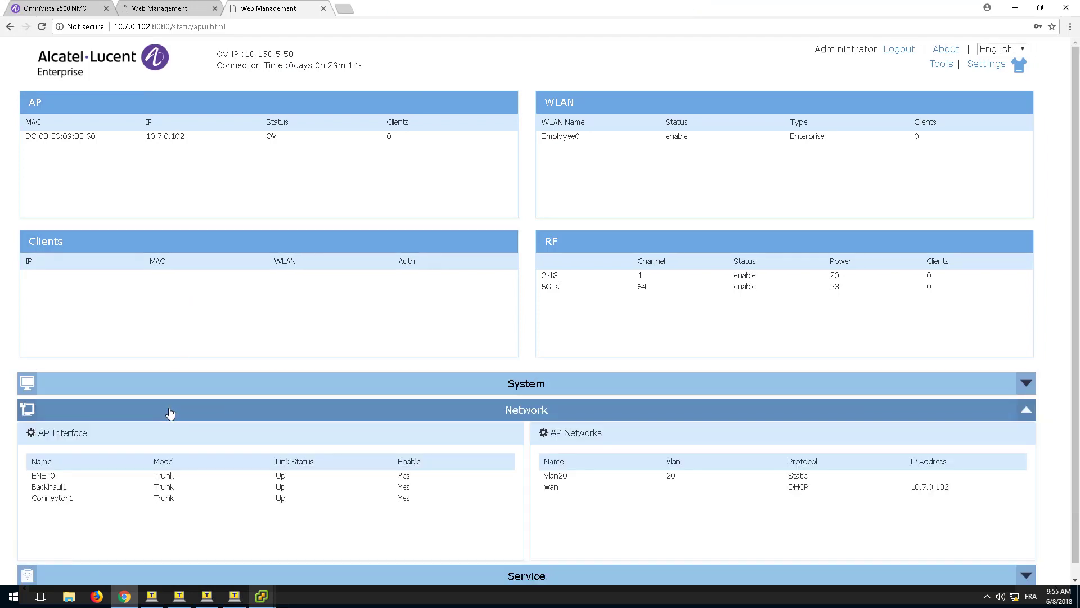
{"action": "left_click", "coordinate": [66, 433]}
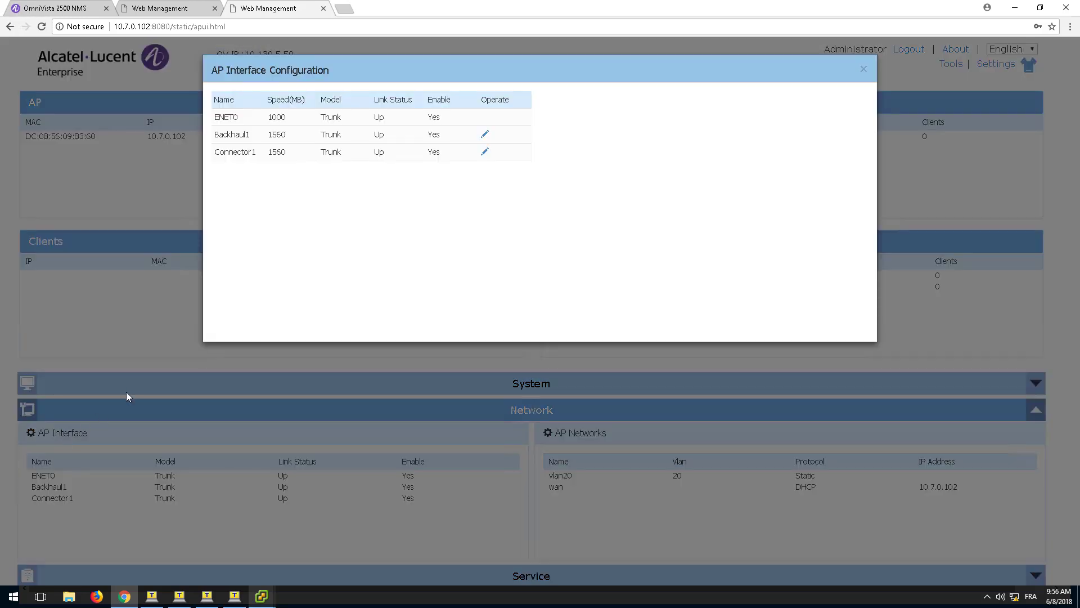
{"action": "left_click", "coordinate": [260, 139]}
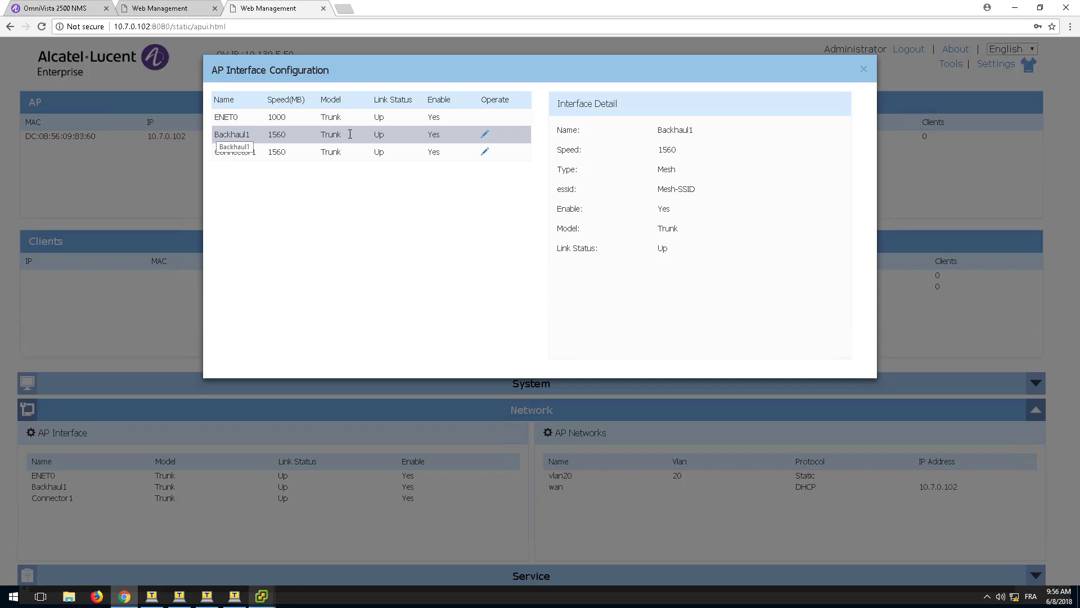